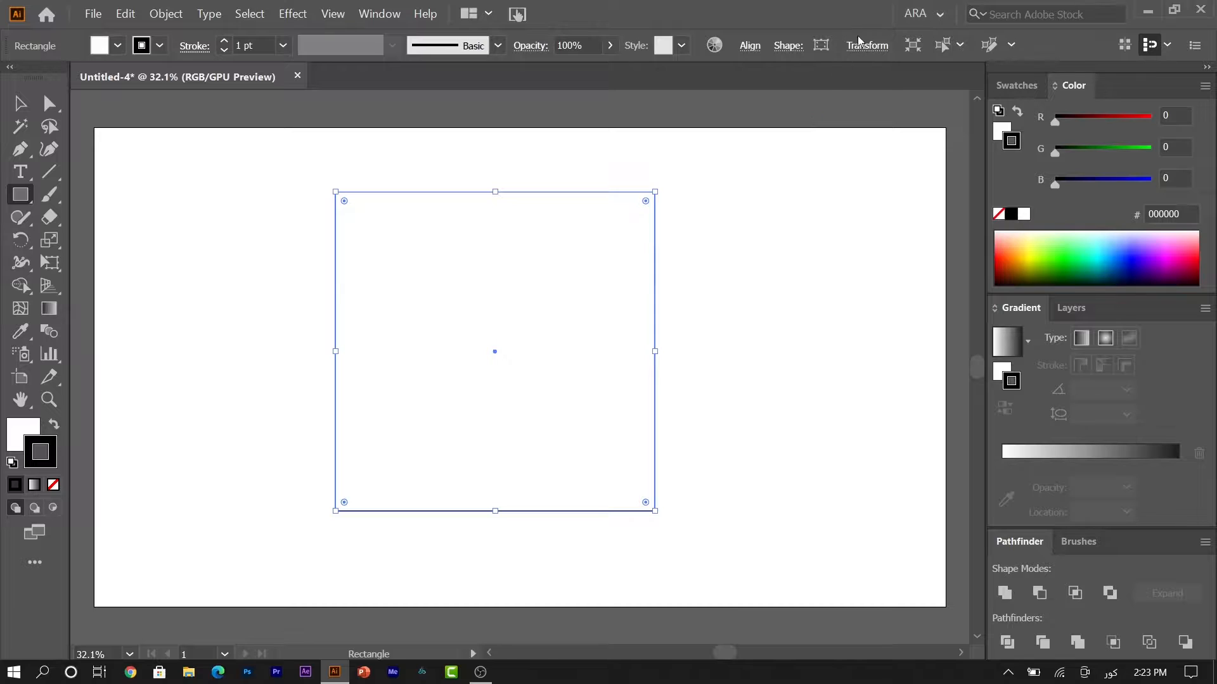
# Step: Set the square's width and height to 700 px with proportions linked
pyautogui.click(864, 46)
pyautogui.click(835, 76)
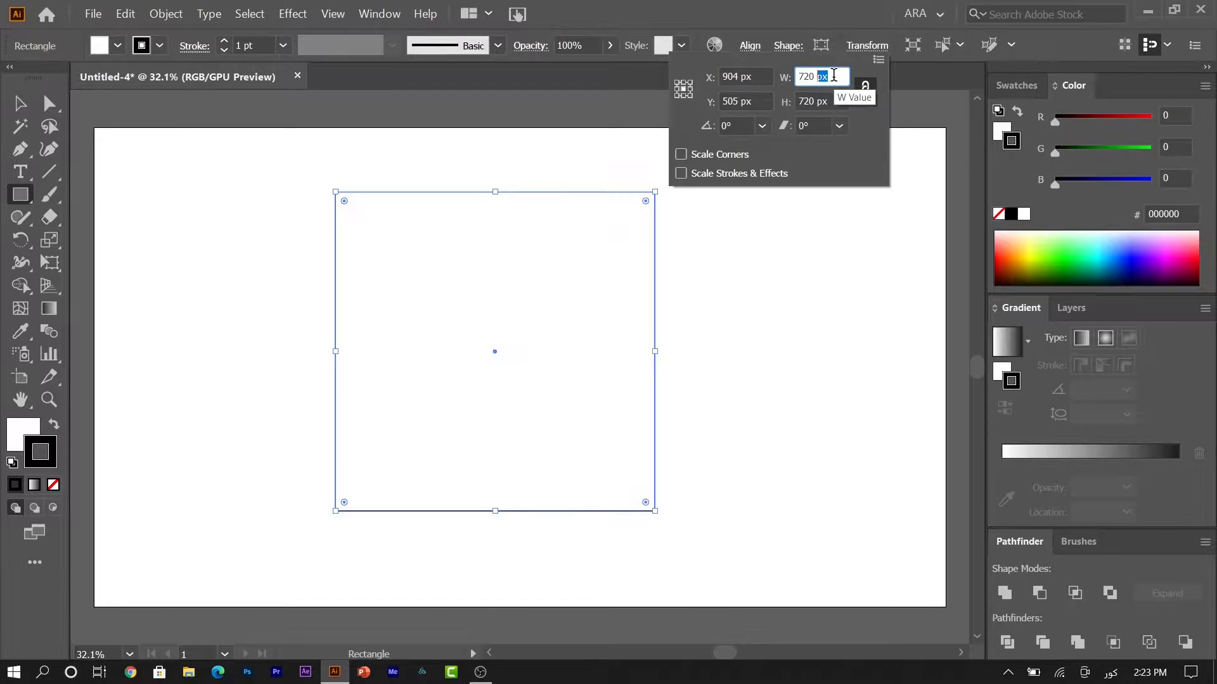
pyautogui.hotkey('shift', 'Down')
pyautogui.hotkey('shift', 'Down')
pyautogui.hotkey('shift', 'Down')
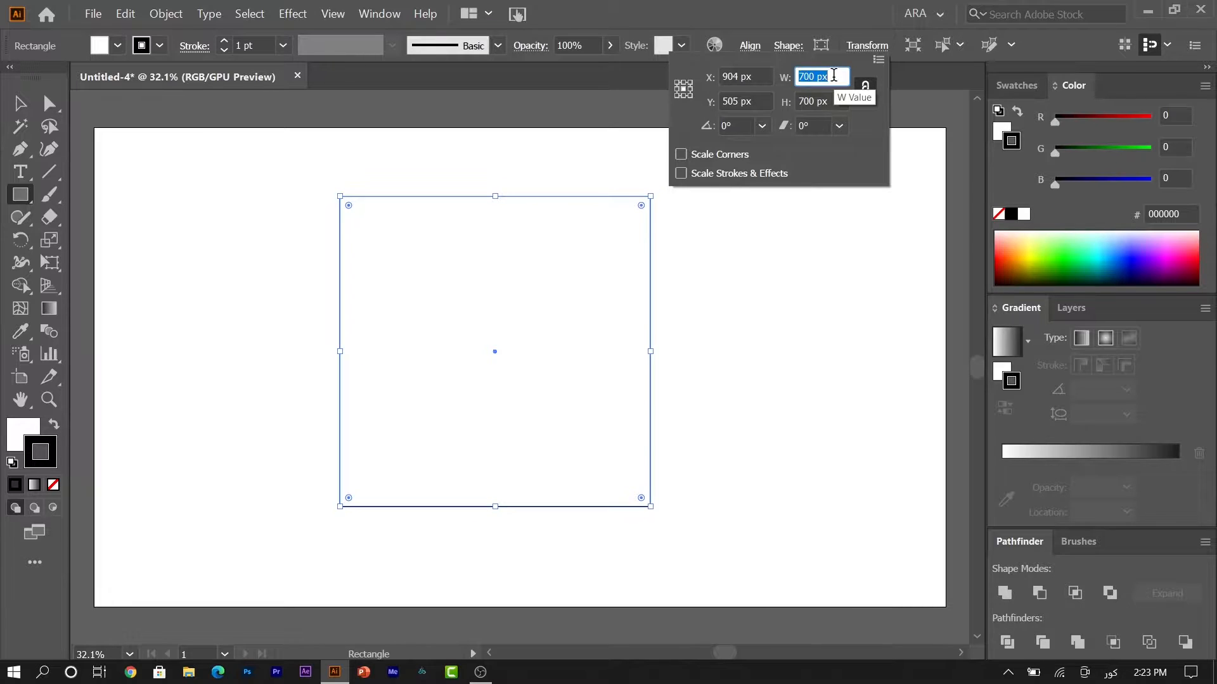
pyautogui.hotkey('shift', 'Up')
pyautogui.hotkey('shift', 'Up')
pyautogui.hotkey('shift', 'Up')
pyautogui.hotkey('shift', 'Up')
pyautogui.hotkey('shift', 'Up')
pyautogui.hotkey('shift', 'Up')
pyautogui.hotkey('shift', 'Up')
pyautogui.hotkey('shift', 'Up')
pyautogui.hotkey('shift', 'Up')
pyautogui.hotkey('shift', 'Up')
pyautogui.hotkey('shift', 'Up')
pyautogui.hotkey('shift', 'Up')
pyautogui.hotkey('shift', 'Up')
pyautogui.hotkey('shift', 'Up')
pyautogui.hotkey('shift', 'Up')
pyautogui.hotkey('shift', 'Up')
pyautogui.hotkey('shift', 'Up')
pyautogui.hotkey('shift', 'Up')
pyautogui.hotkey('shift', 'Up')
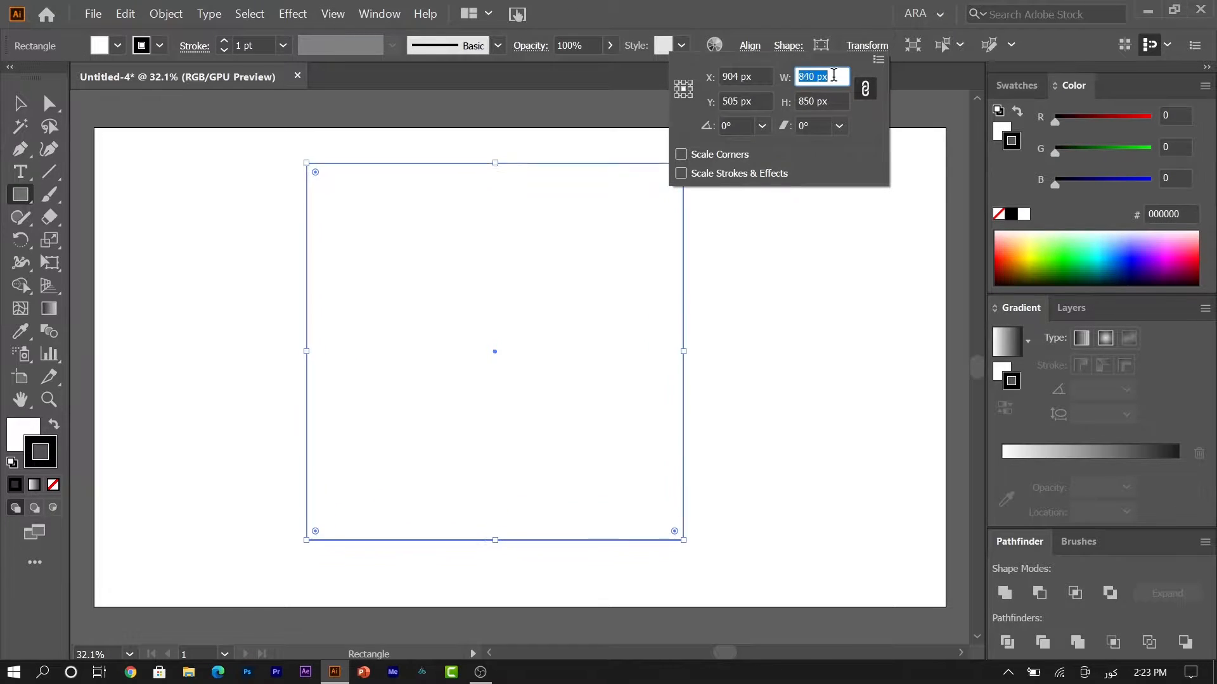
pyautogui.hotkey('shift', 'Down')
pyautogui.hotkey('shift', 'Down')
pyautogui.hotkey('shift', 'Down')
pyautogui.hotkey('shift', 'Down')
pyautogui.hotkey('shift', 'Down')
pyautogui.hotkey('shift', 'Down')
pyautogui.hotkey('shift', 'Down')
pyautogui.hotkey('shift', 'Down')
pyautogui.hotkey('shift', 'Down')
pyautogui.hotkey('shift', 'Down')
pyautogui.hotkey('shift', 'Down')
pyautogui.hotkey('shift', 'Down')
pyautogui.hotkey('shift', 'Down')
pyautogui.hotkey('shift', 'Down')
pyautogui.hotkey('shift', 'Down')
pyautogui.hotkey('shift', 'Down')
pyautogui.hotkey('shift', 'Down')
pyautogui.hotkey('shift', 'Down')
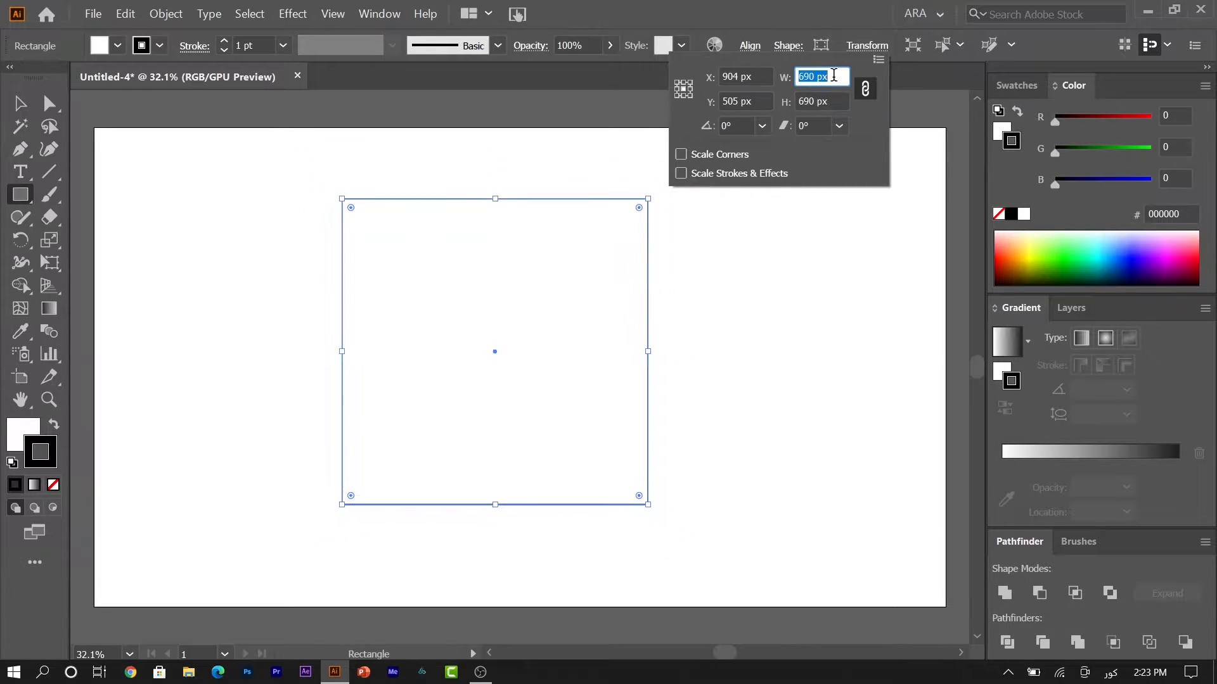
pyautogui.press('Return')
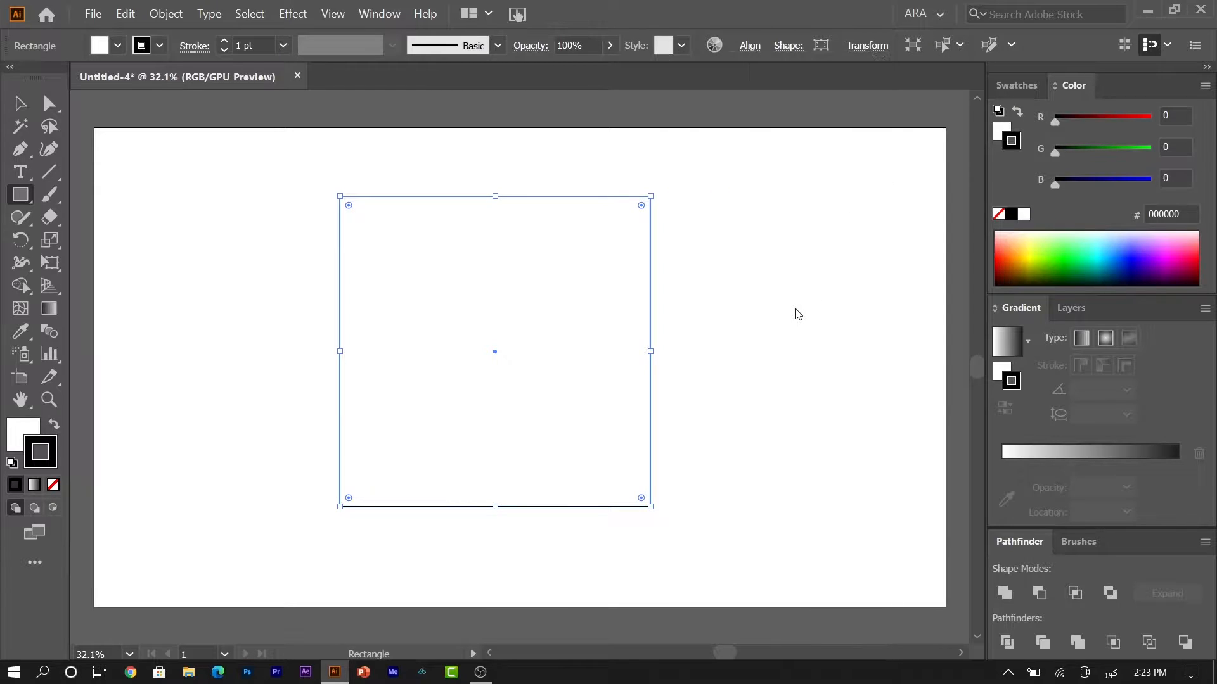
# Step: Rotate the square 45° so that it stands on its corner as a diamond
pyautogui.click(20, 103)
pyautogui.moveTo(656, 194); pyautogui.dragTo(717, 374)
pyautogui.click(719, 428)
pyautogui.click(570, 405)
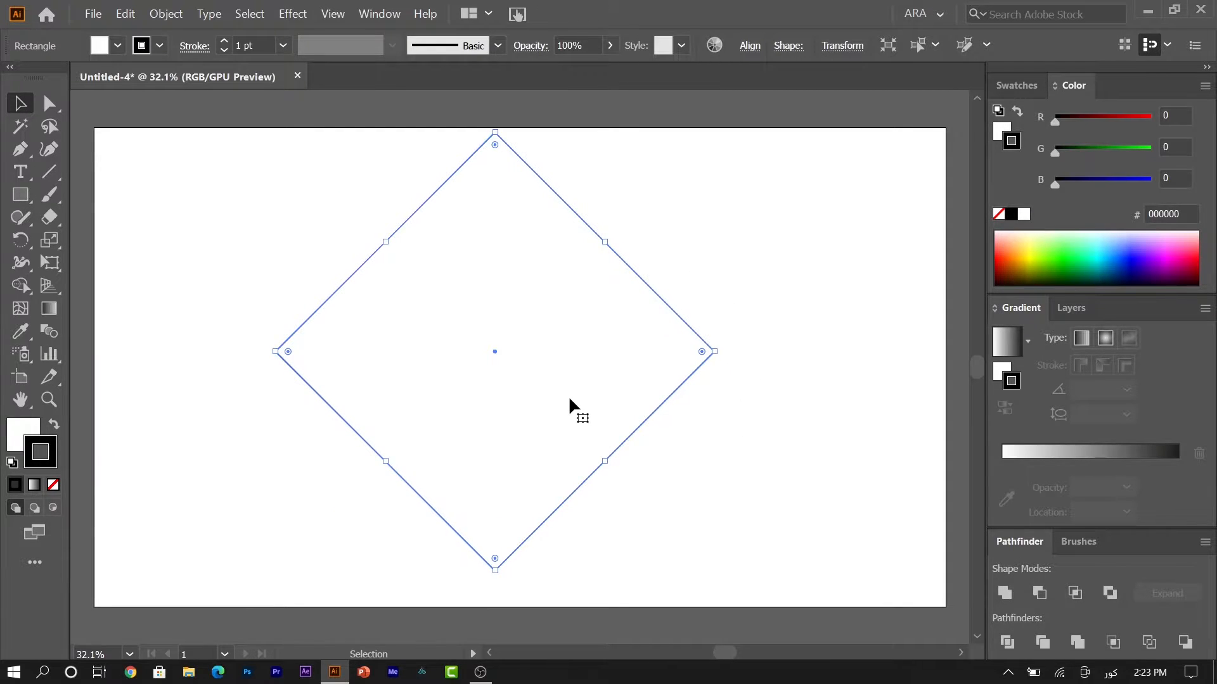
# Step: Scale the diamond proportionally to 1000 px across and move it slightly closer to the artboard's centre
pyautogui.click(835, 46)
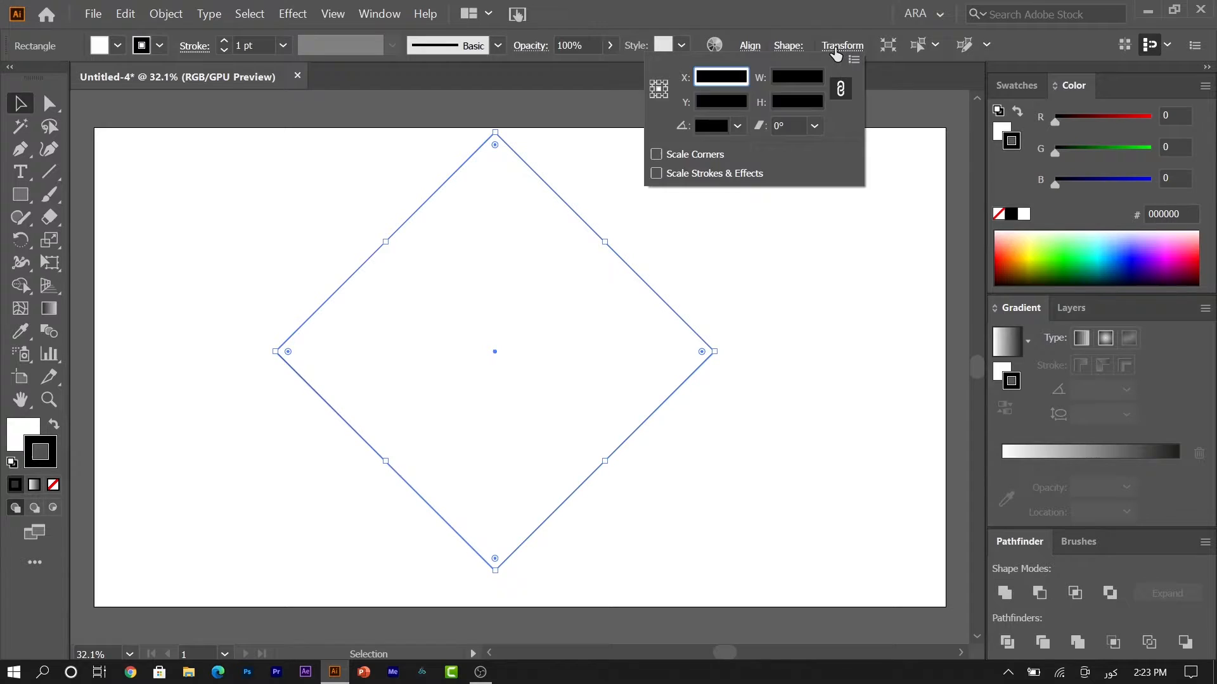
pyautogui.click(809, 96)
pyautogui.write('1000')
pyautogui.press('Return')
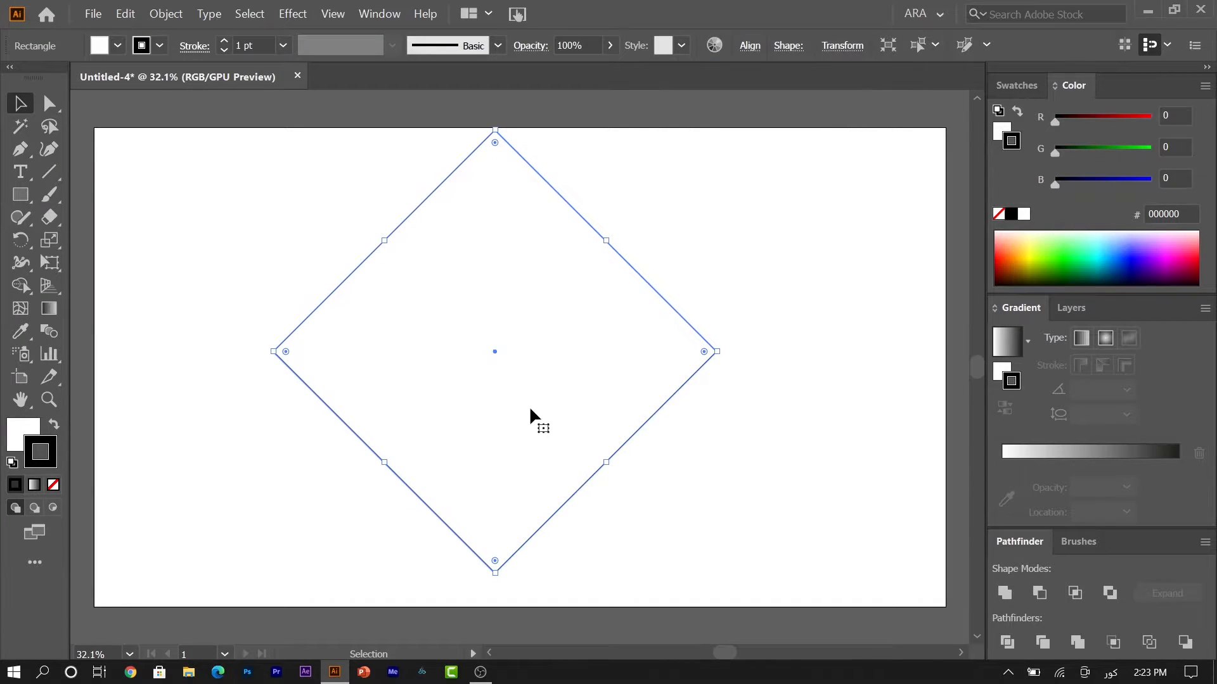
pyautogui.moveTo(492, 351); pyautogui.dragTo(506, 360)
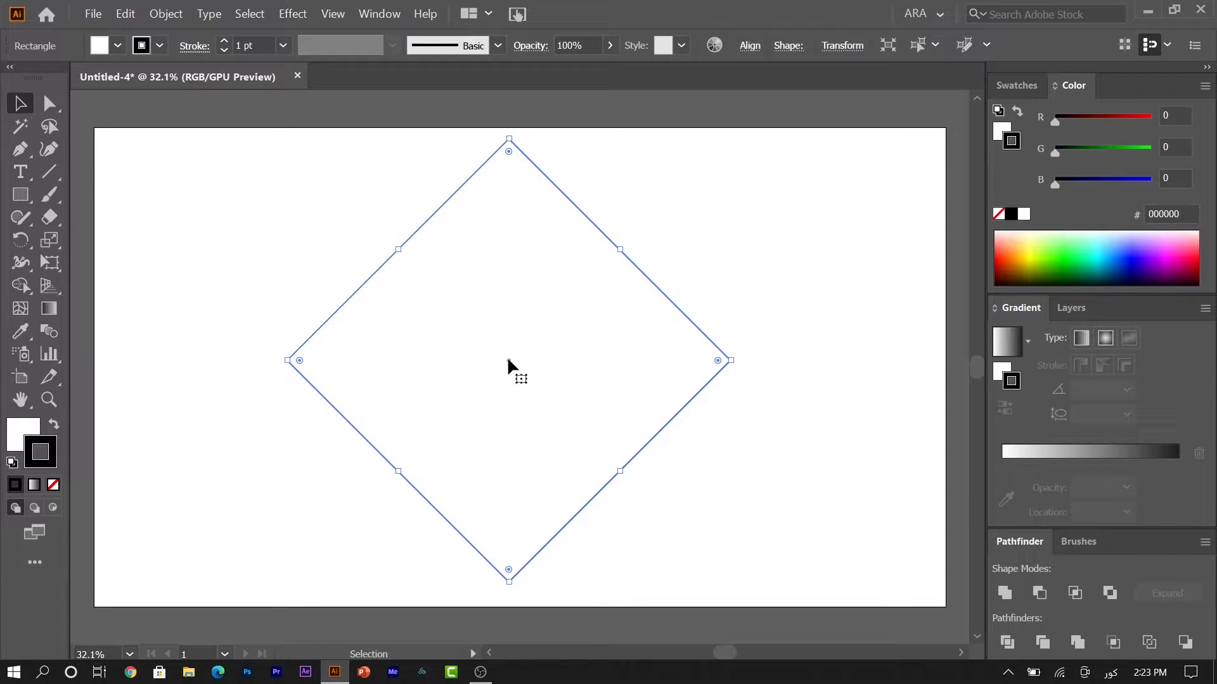
# Step: Remove the diamond's fill, keeping only its black stroke, and deselect it
pyautogui.click(660, 472)
pyautogui.moveTo(624, 523); pyautogui.dragTo(511, 460)
pyautogui.click(17, 427)
pyautogui.click(54, 486)
pyautogui.click(169, 530)
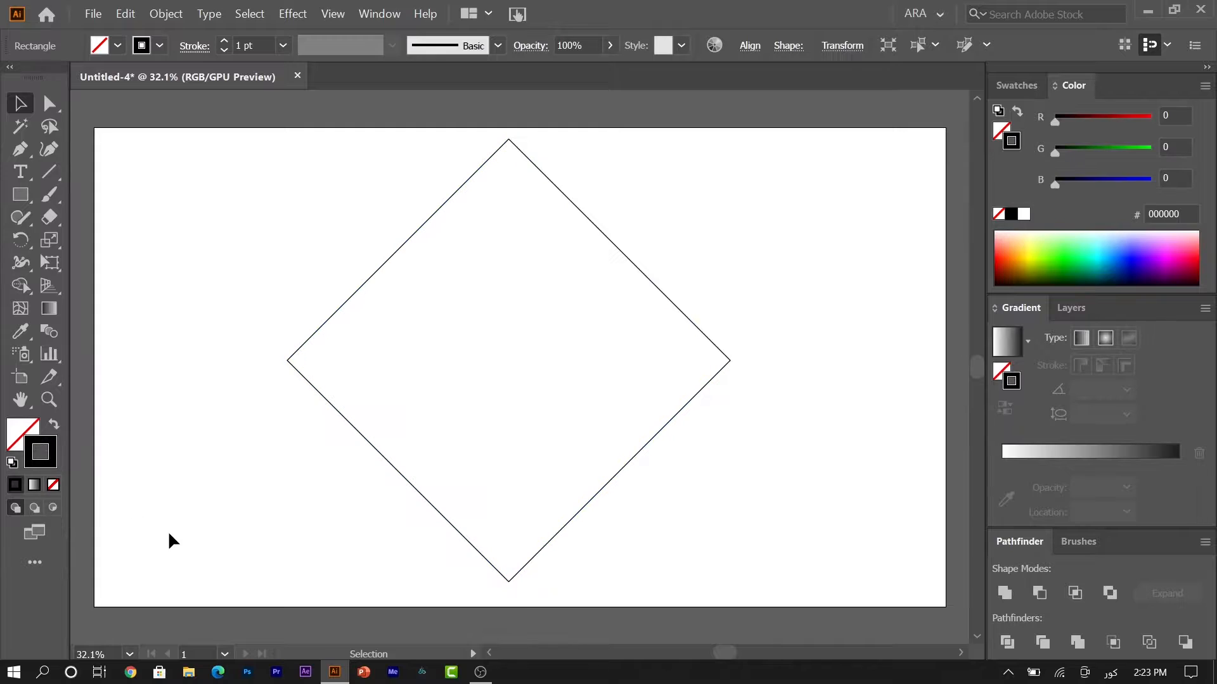
# Step: Create a small square of about 200 px with linked proportions beside the diamond's left corner
pyautogui.click(16, 198)
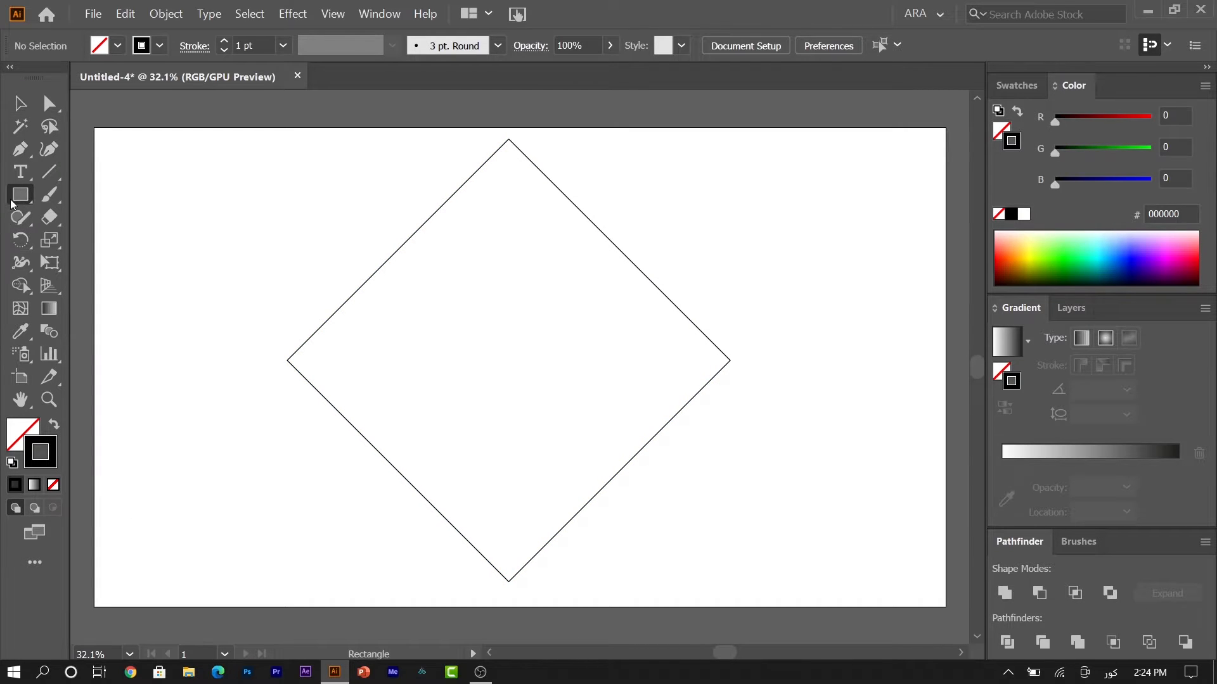
pyautogui.click(233, 282)
pyautogui.click(690, 317)
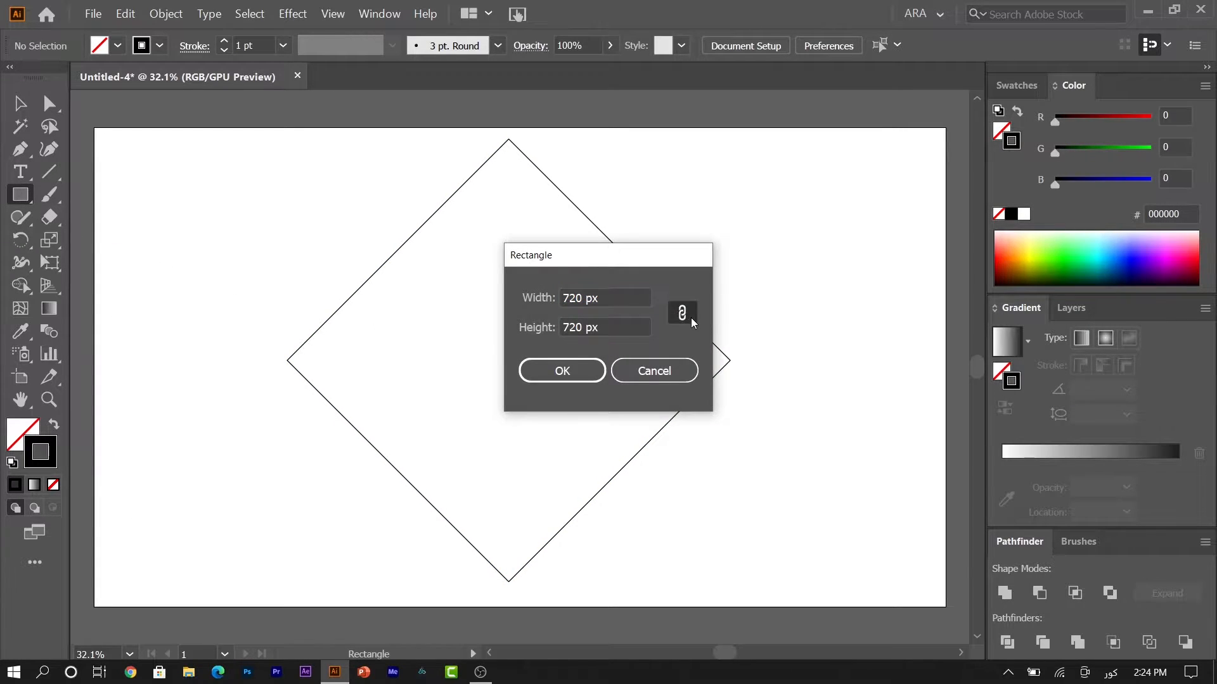
pyautogui.click(643, 297)
pyautogui.hotkey('shift', 'Down')
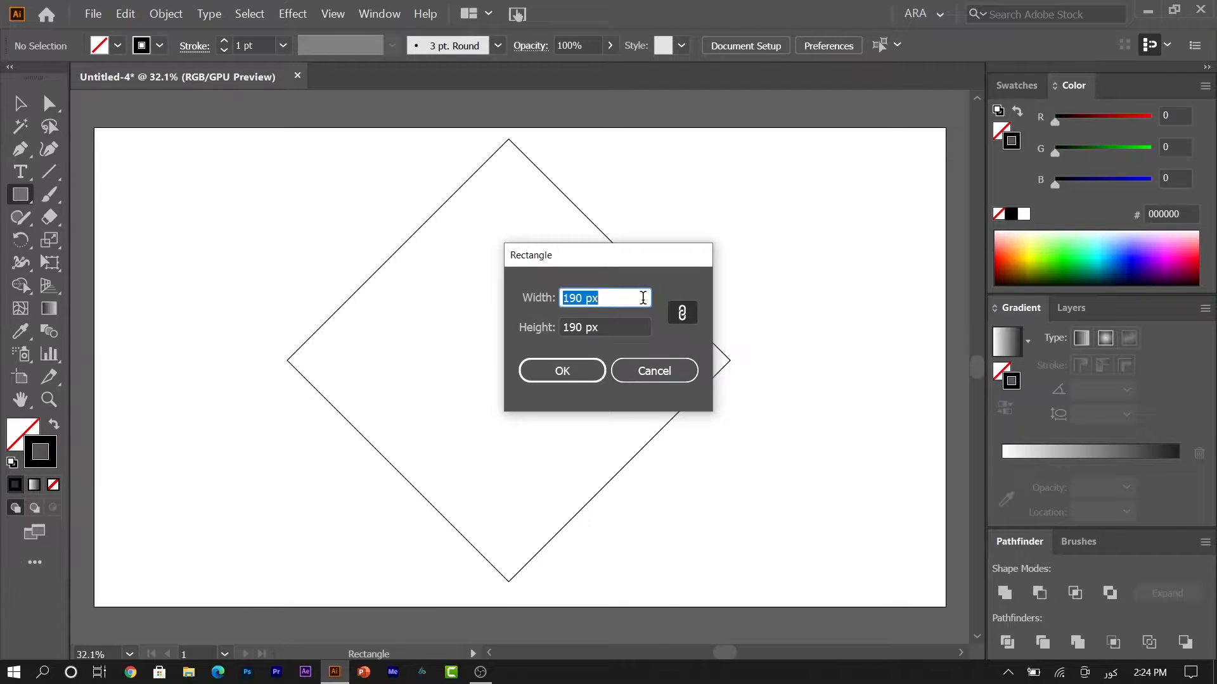
pyautogui.click(561, 372)
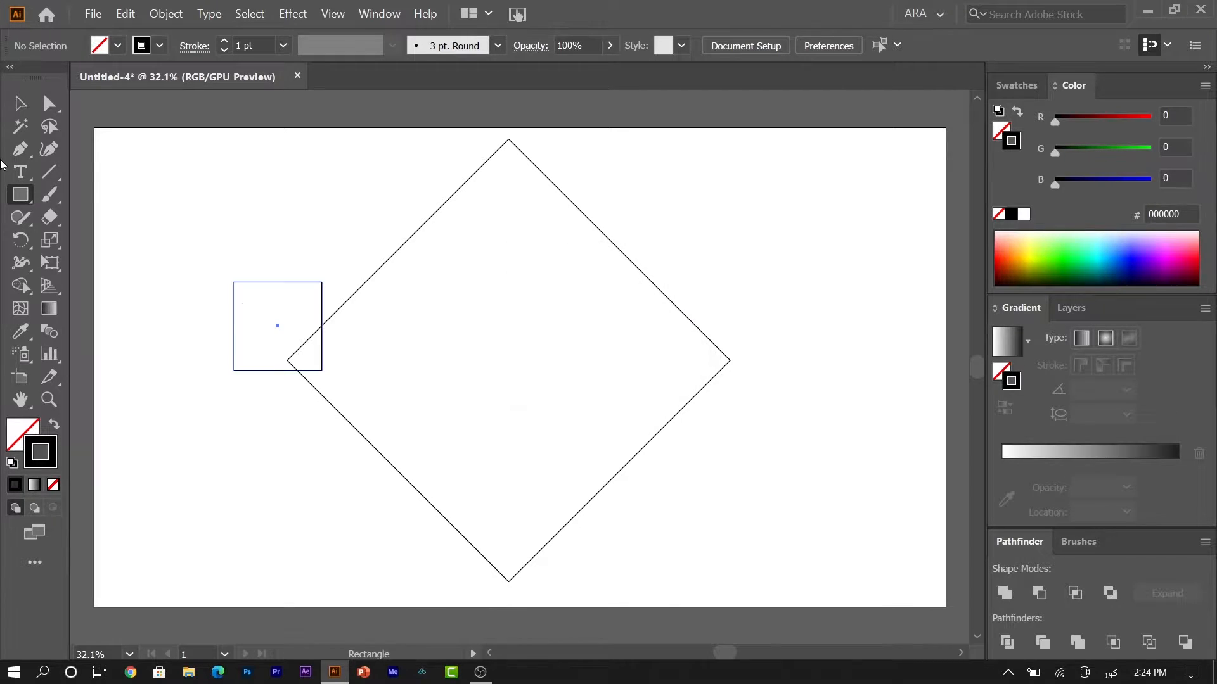
# Step: Rotate the small square 45° and copy it into a row of three along the diamond's lower-right edge
pyautogui.press('v')
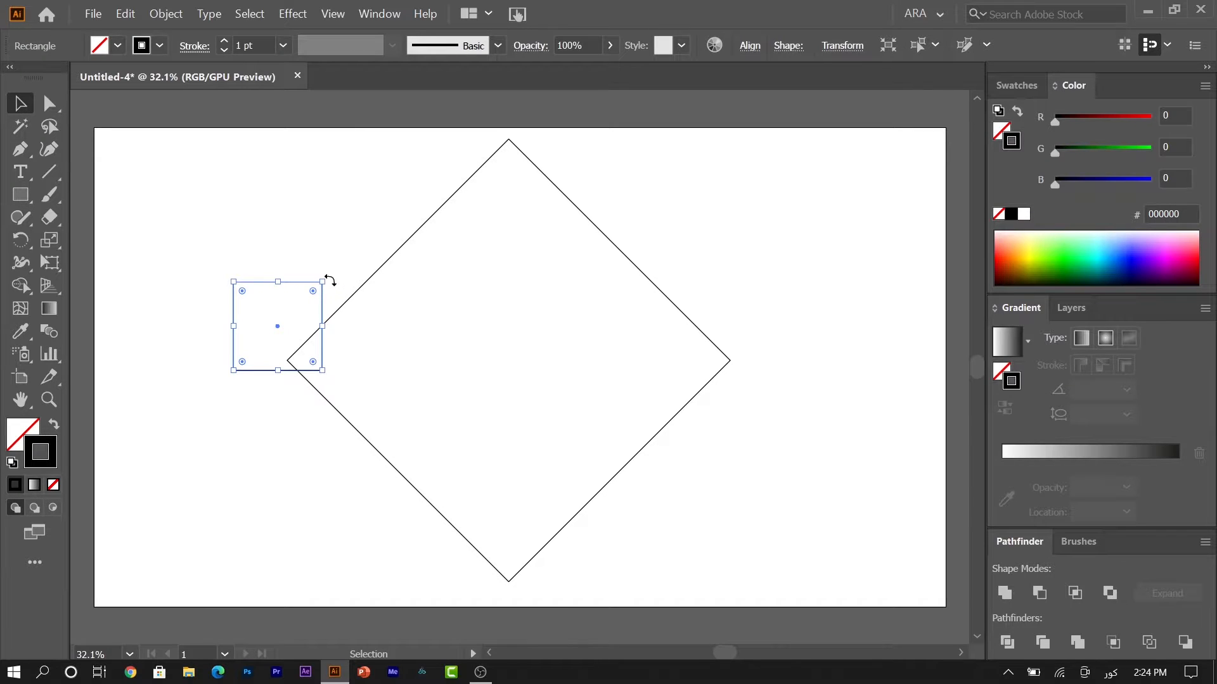
pyautogui.moveTo(330, 280); pyautogui.dragTo(526, 493)
pyautogui.moveTo(456, 470); pyautogui.dragTo(615, 345)
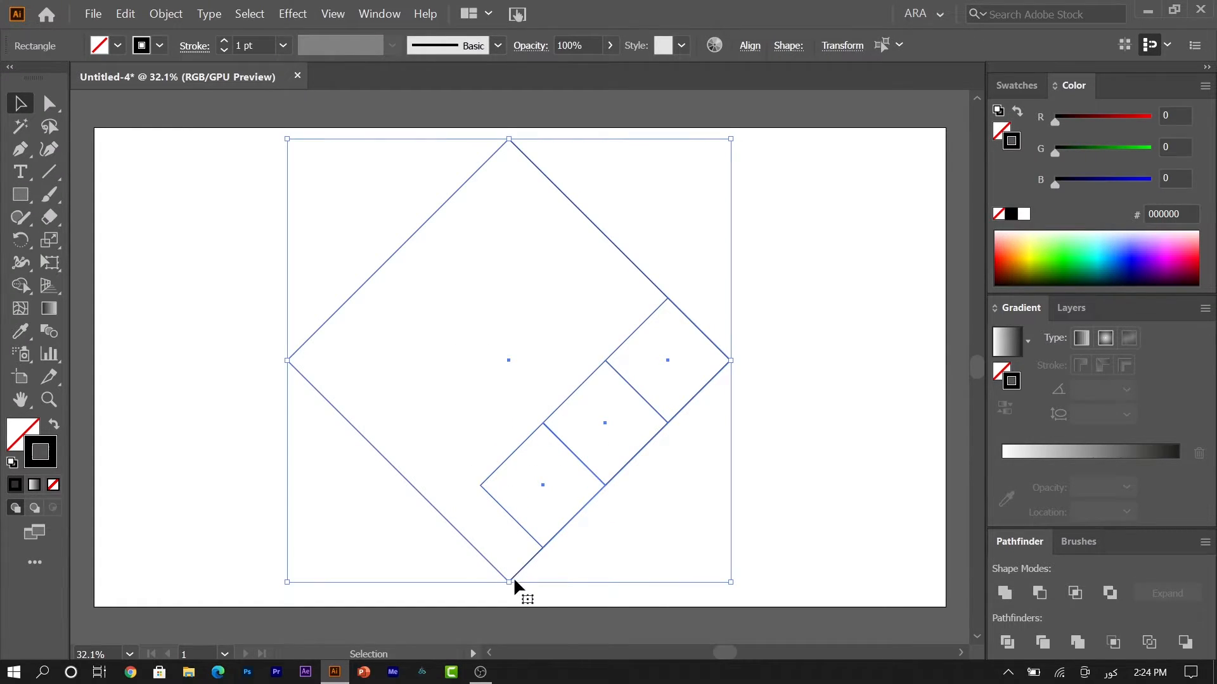
# Step: Scale the row of three squares to span the diamond's full lower-right edge and delete the large diamond
pyautogui.keyDown('shift'); pyautogui.click(469, 544); pyautogui.keyUp('shift')
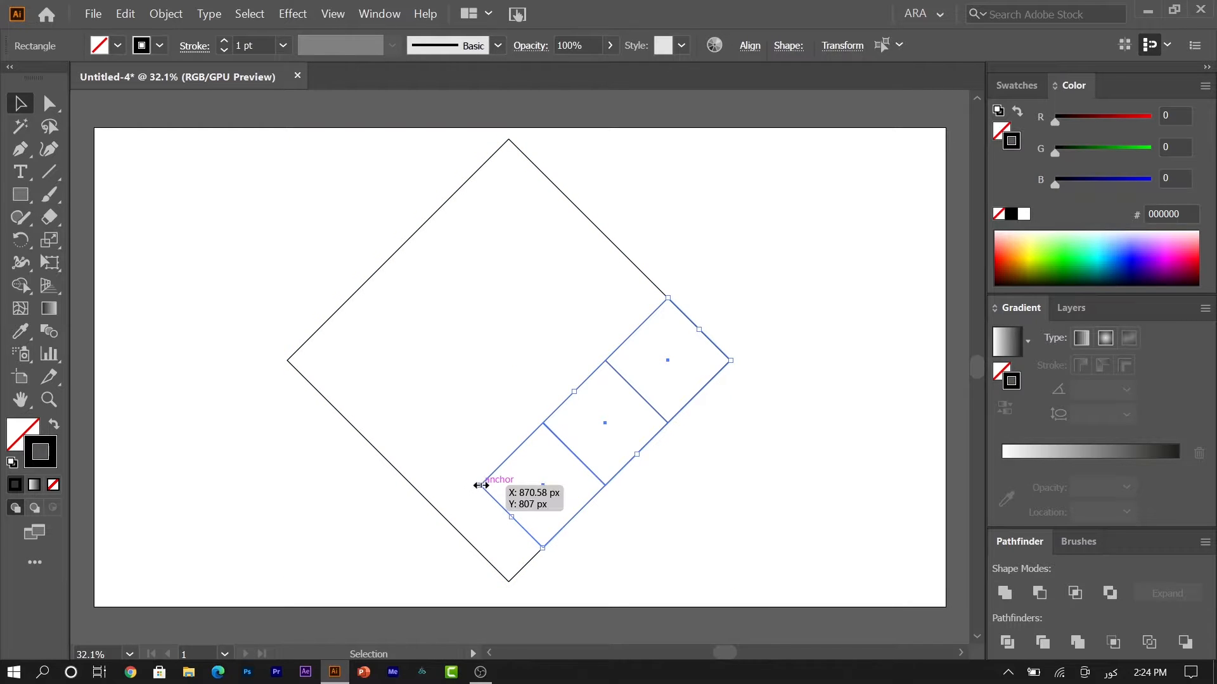
pyautogui.moveTo(479, 486); pyautogui.dragTo(416, 505)
pyautogui.click(371, 520)
pyautogui.click(378, 442)
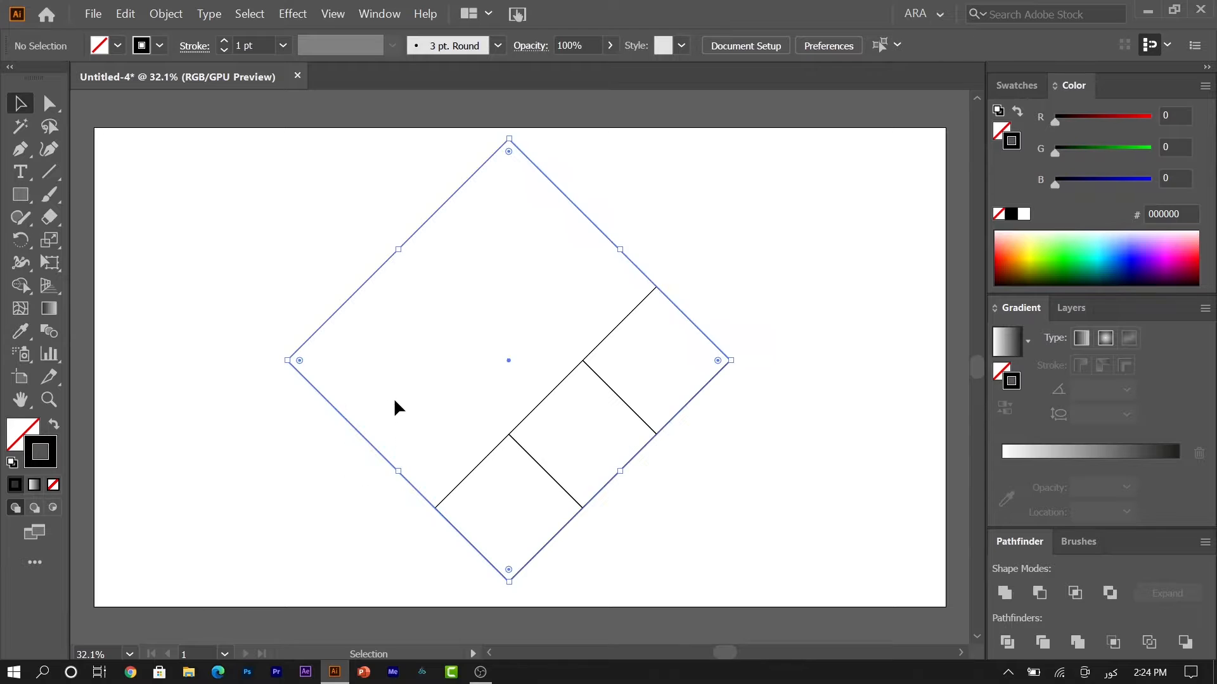
pyautogui.press('Delete')
# Step: Duplicate the row of three squares twice toward the upper left to form a 3×3 diamond grid
pyautogui.moveTo(380, 515); pyautogui.dragTo(665, 347)
pyautogui.moveTo(579, 429); pyautogui.dragTo(498, 370)
pyautogui.hotkey('ctrl', 'd')
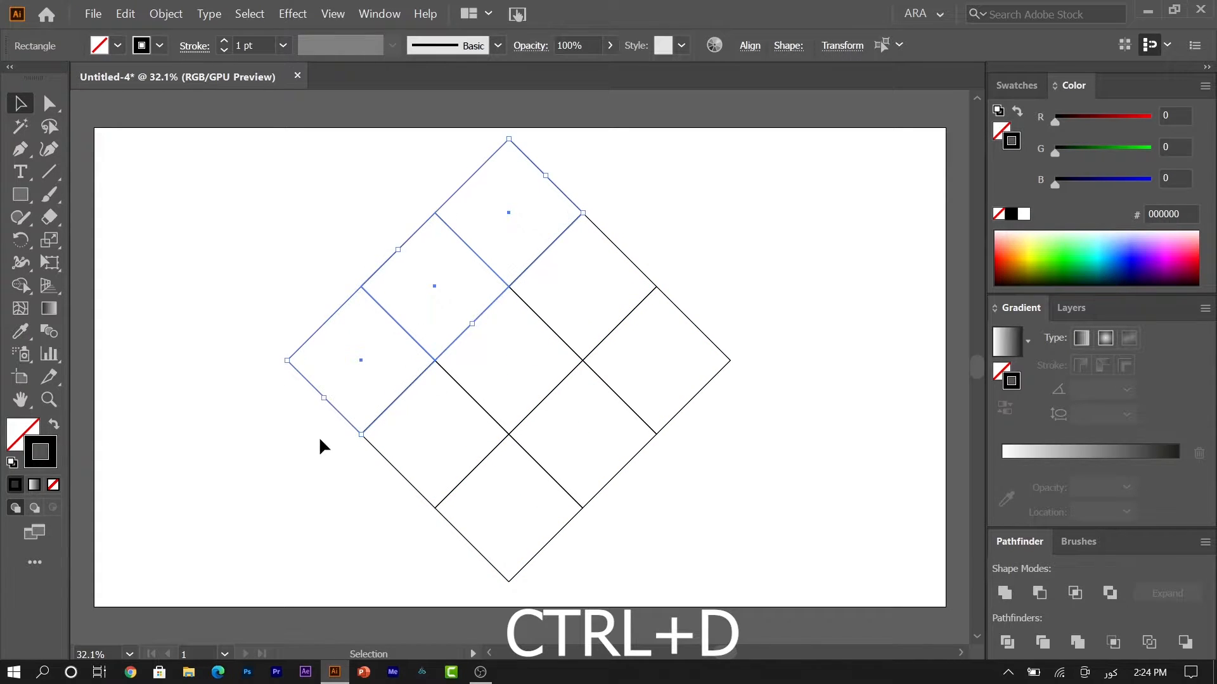
pyautogui.click(320, 446)
# Step: Set the stroke weight of the grid's squares to 5 pt, leaving out the middle square on the upper-right edge
pyautogui.moveTo(246, 317); pyautogui.dragTo(760, 489)
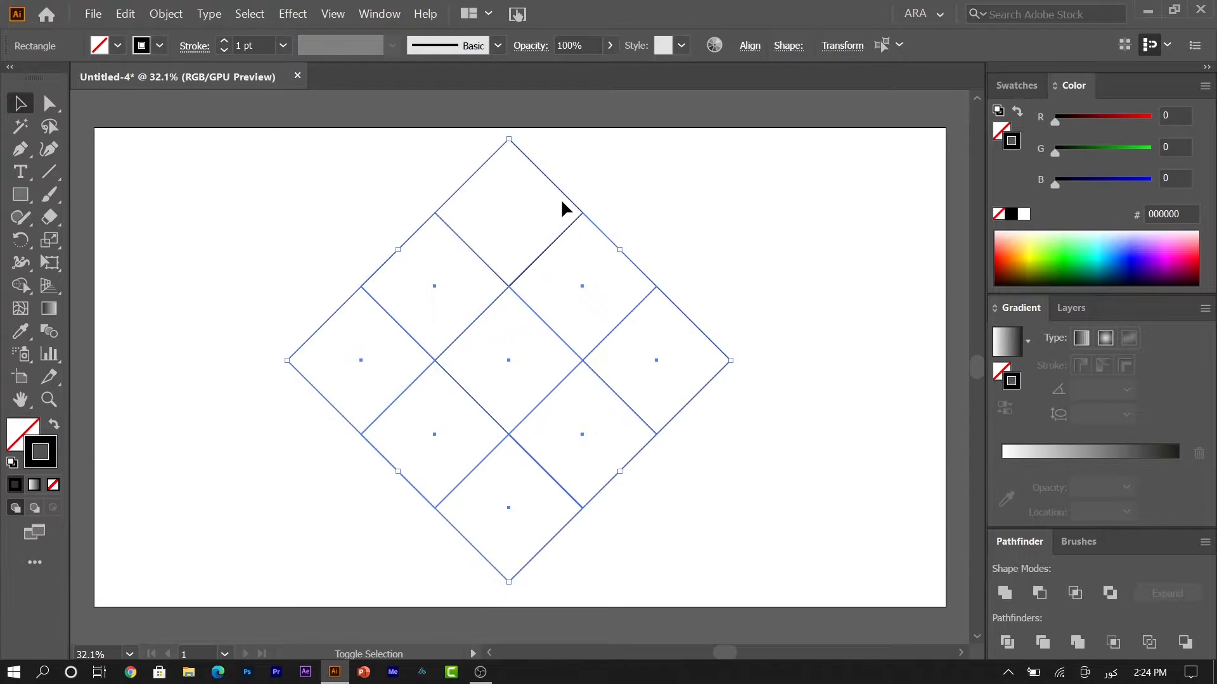
pyautogui.moveTo(512, 228); pyautogui.dragTo(508, 226)
pyautogui.click(272, 45)
pyautogui.scroll(4, 271, 44)
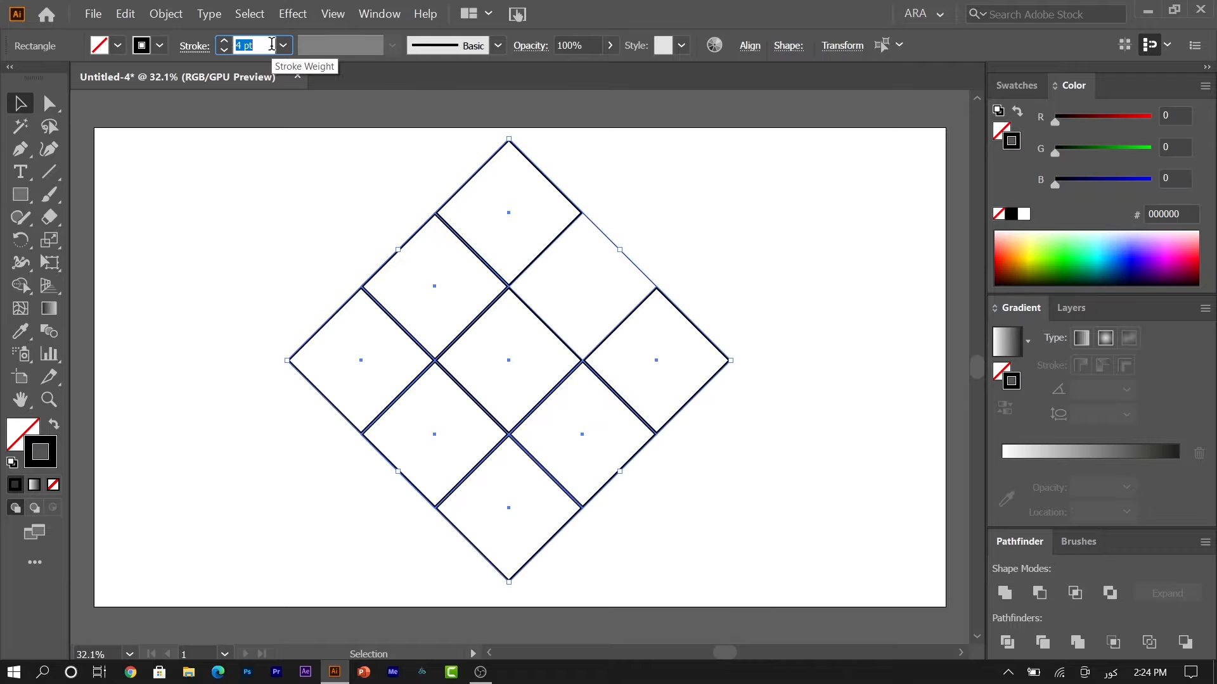
pyautogui.click(219, 222)
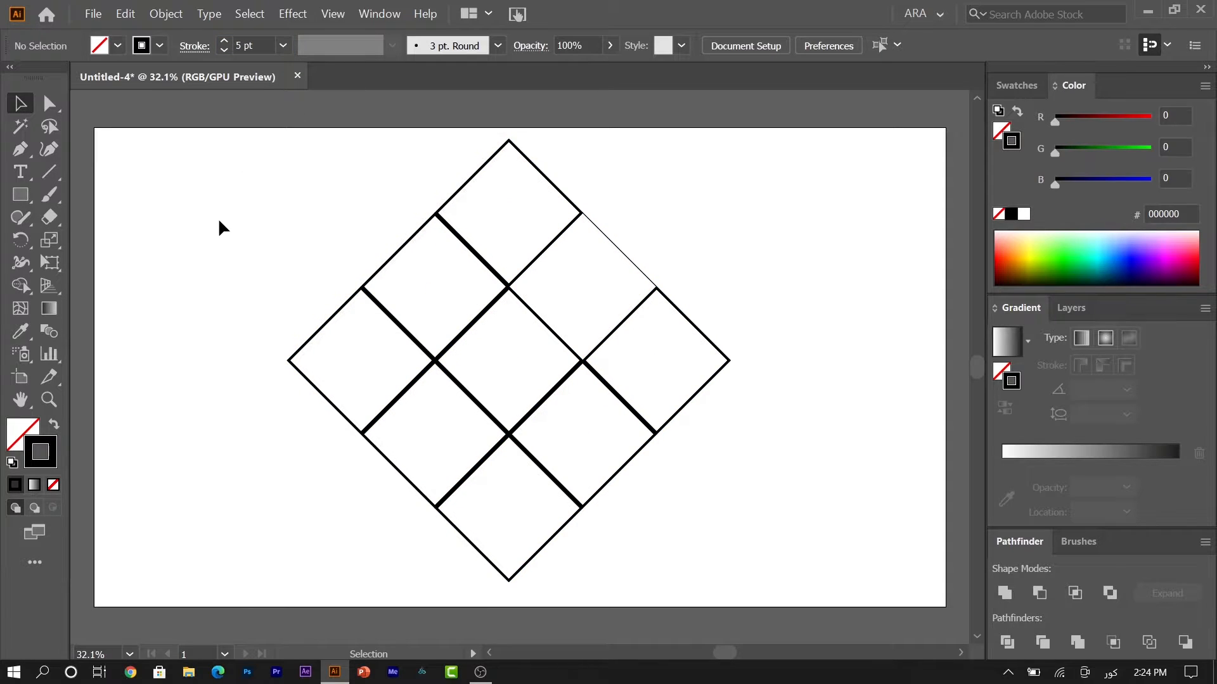
# Step: Set the stroke weight of the remaining thin-outlined square on the grid's upper-right edge to 5 pt
pyautogui.click(618, 248)
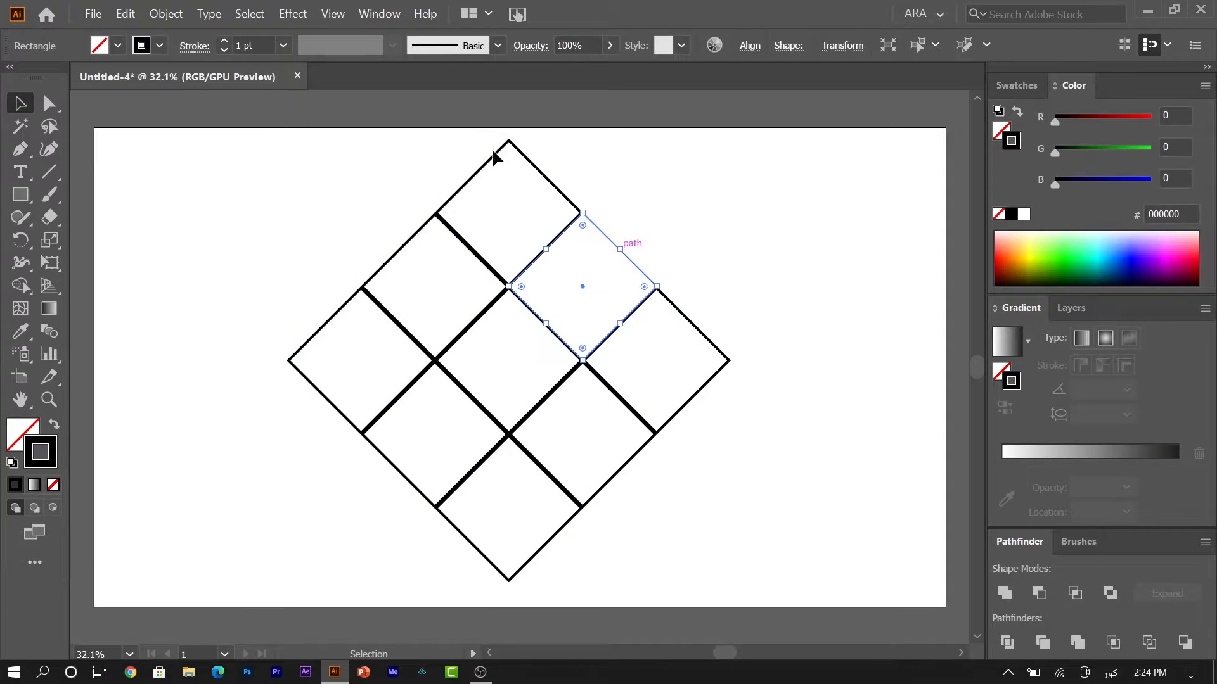
pyautogui.click(267, 40)
pyautogui.scroll(4, 267, 40)
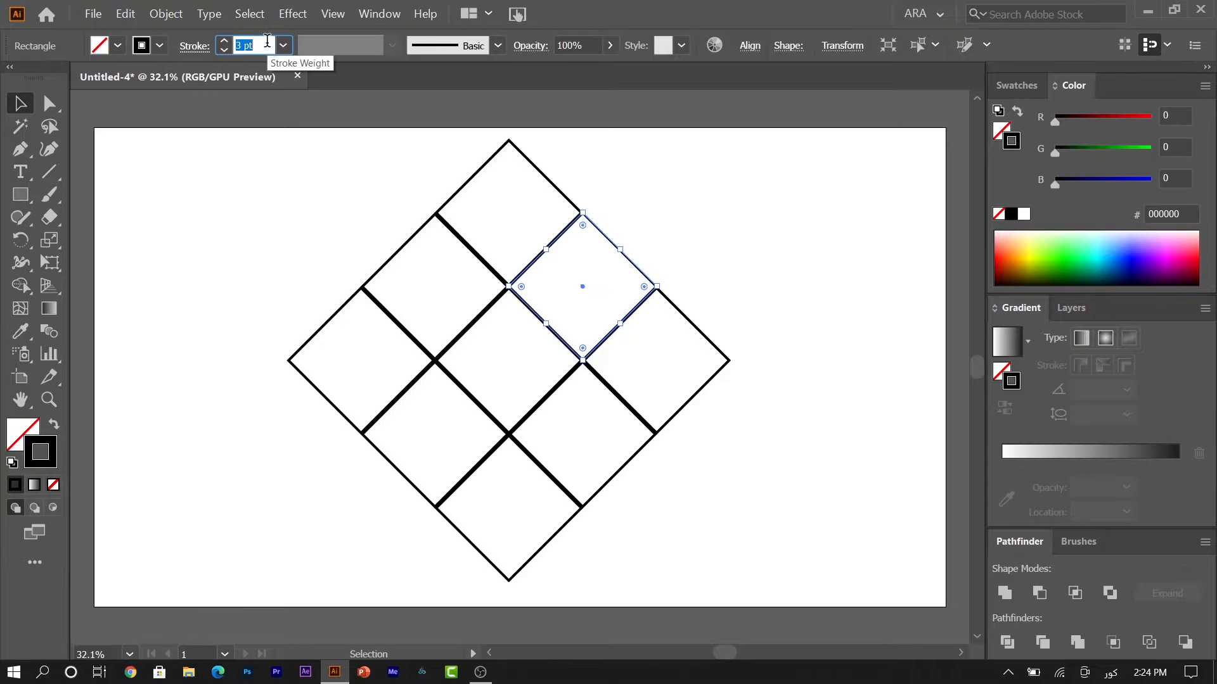
pyautogui.click(204, 242)
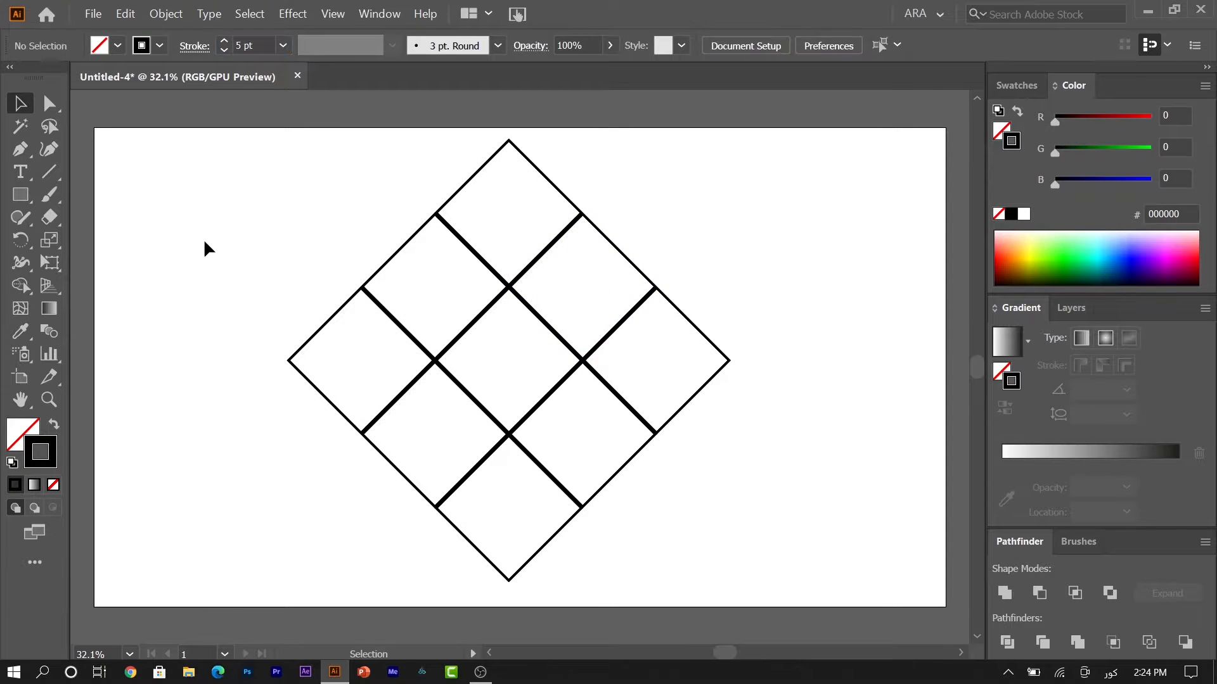
pyautogui.click(482, 670)
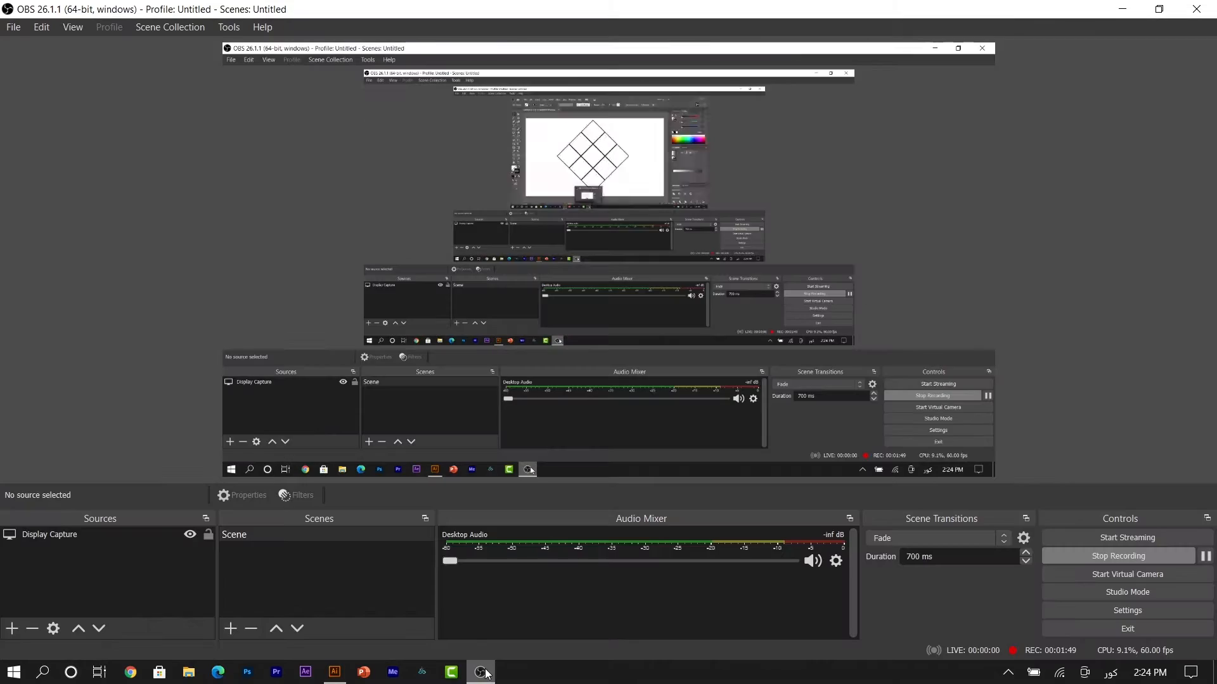
pyautogui.click(1205, 556)
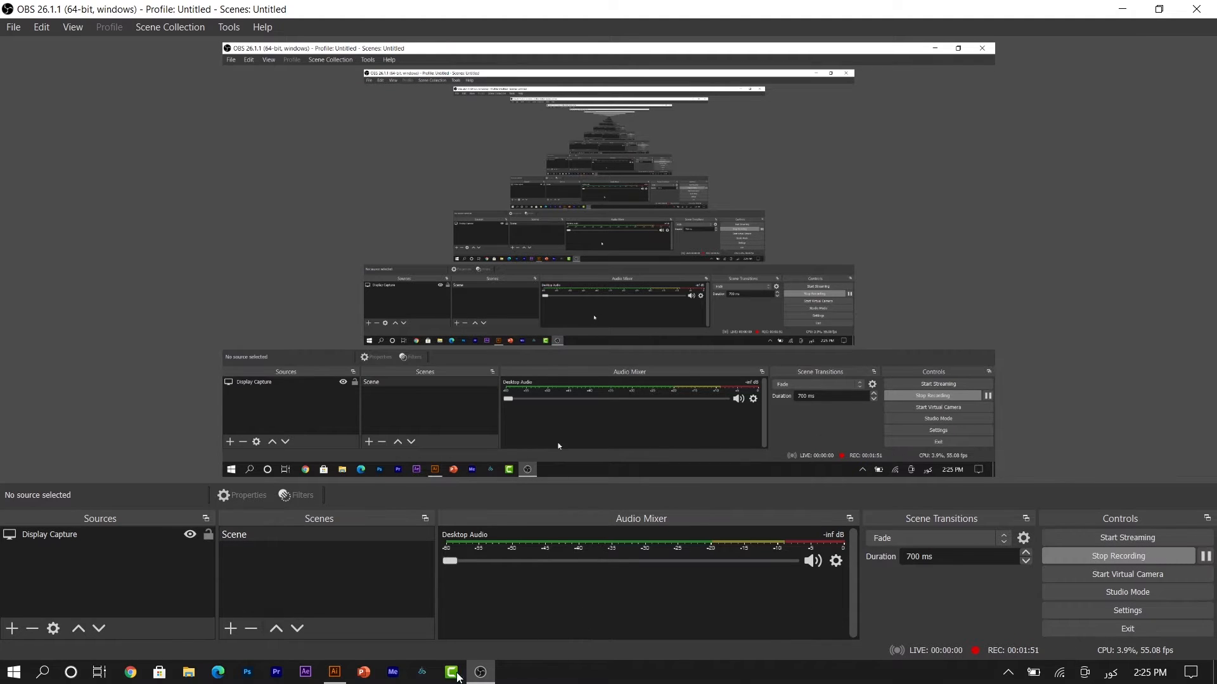
pyautogui.moveTo(334, 672)
pyautogui.click(405, 557)
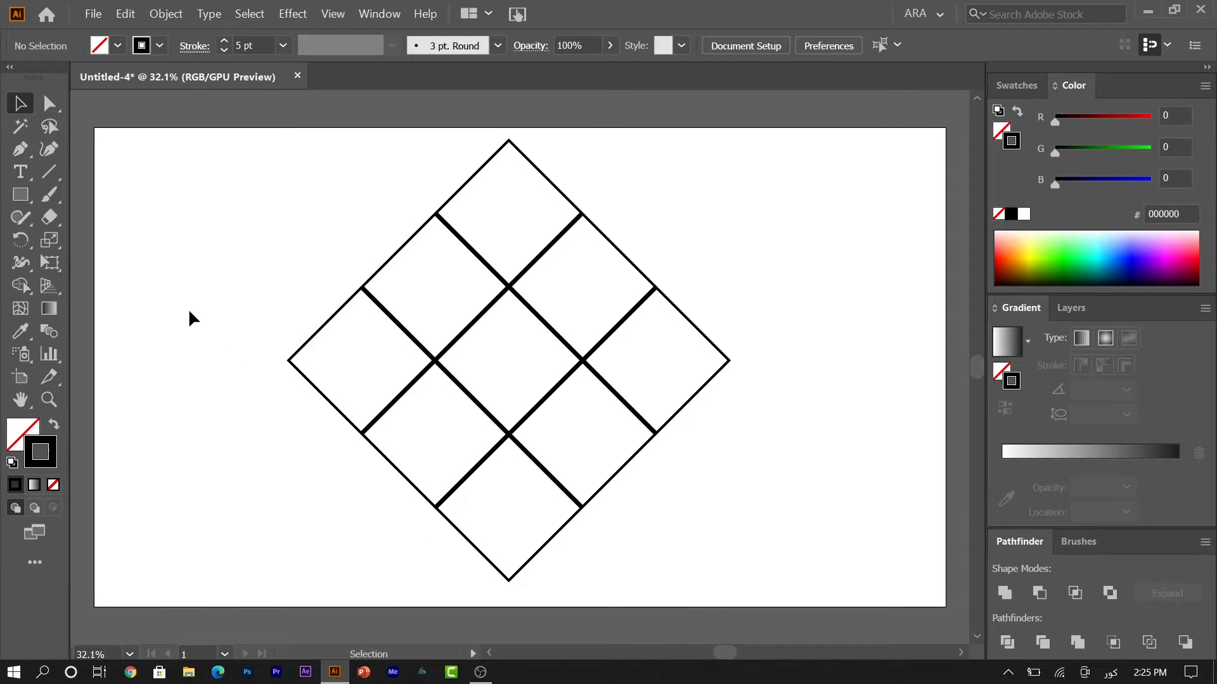
# Step: Scale the whole nine-square grid down proportionally about its centre to roughly three quarters of its size
pyautogui.click(19, 149)
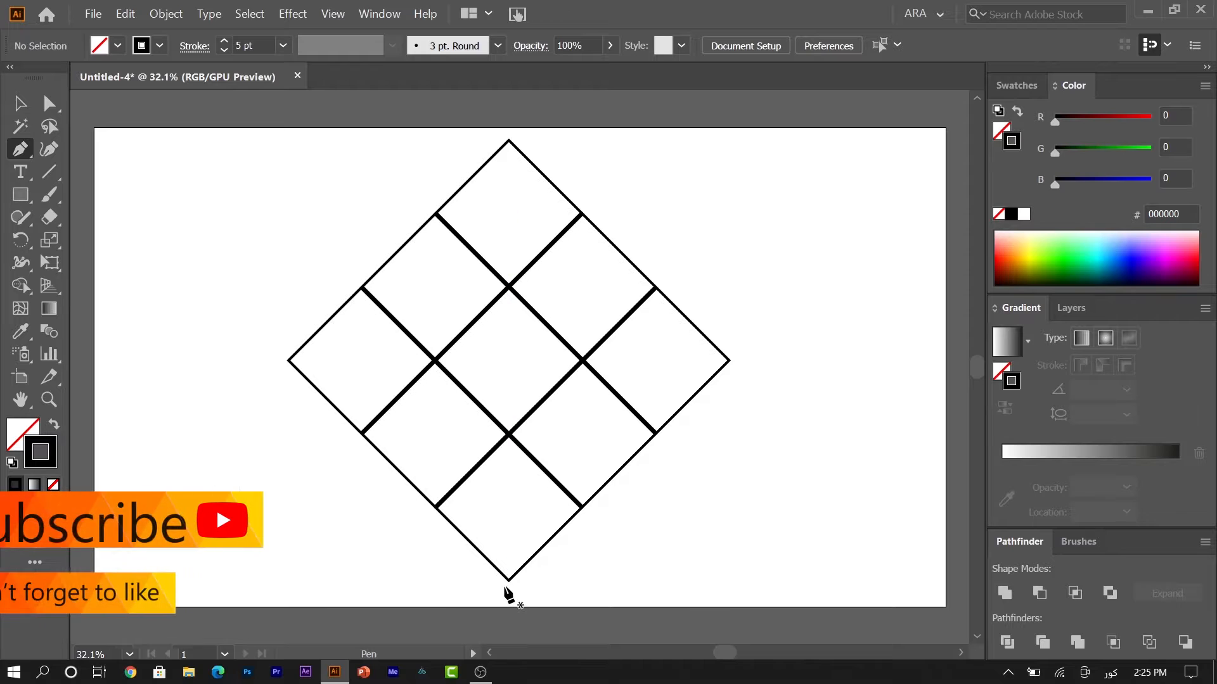
pyautogui.click(20, 103)
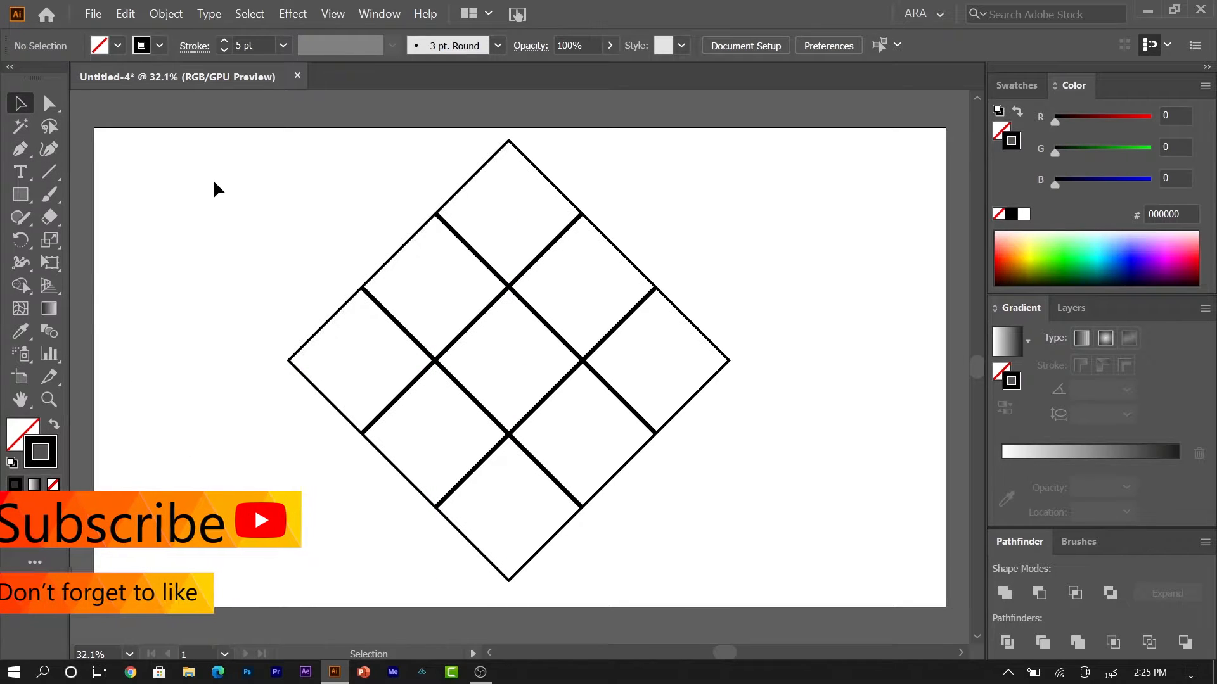
pyautogui.moveTo(213, 179); pyautogui.dragTo(730, 515)
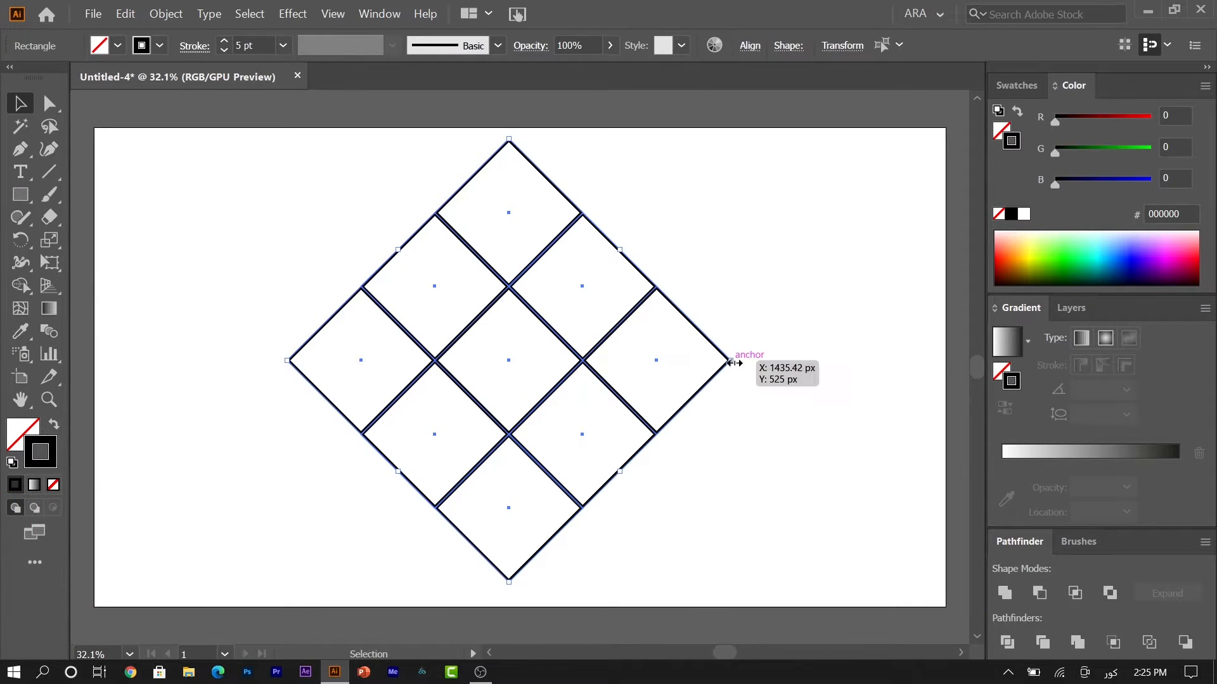
pyautogui.moveTo(730, 361); pyautogui.dragTo(673, 360)
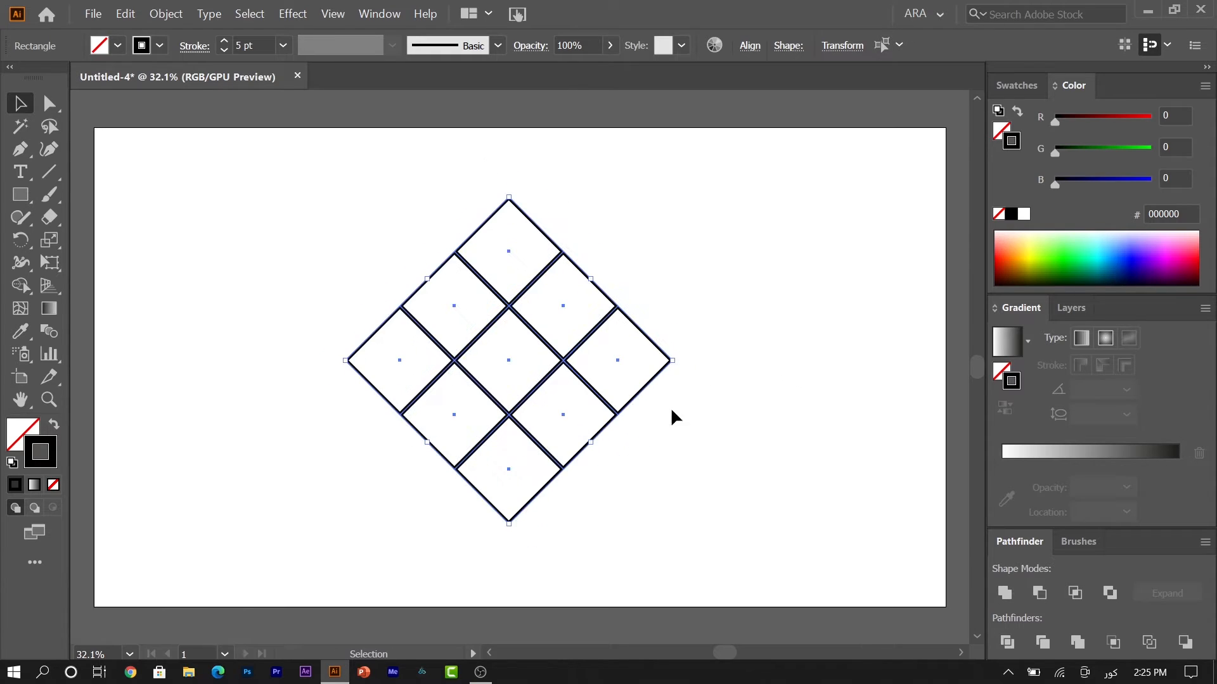
pyautogui.click(672, 411)
# Step: Draw a short straight Pen line extending the first inner gridline outward from the grid's upper-left edge
pyautogui.click(20, 148)
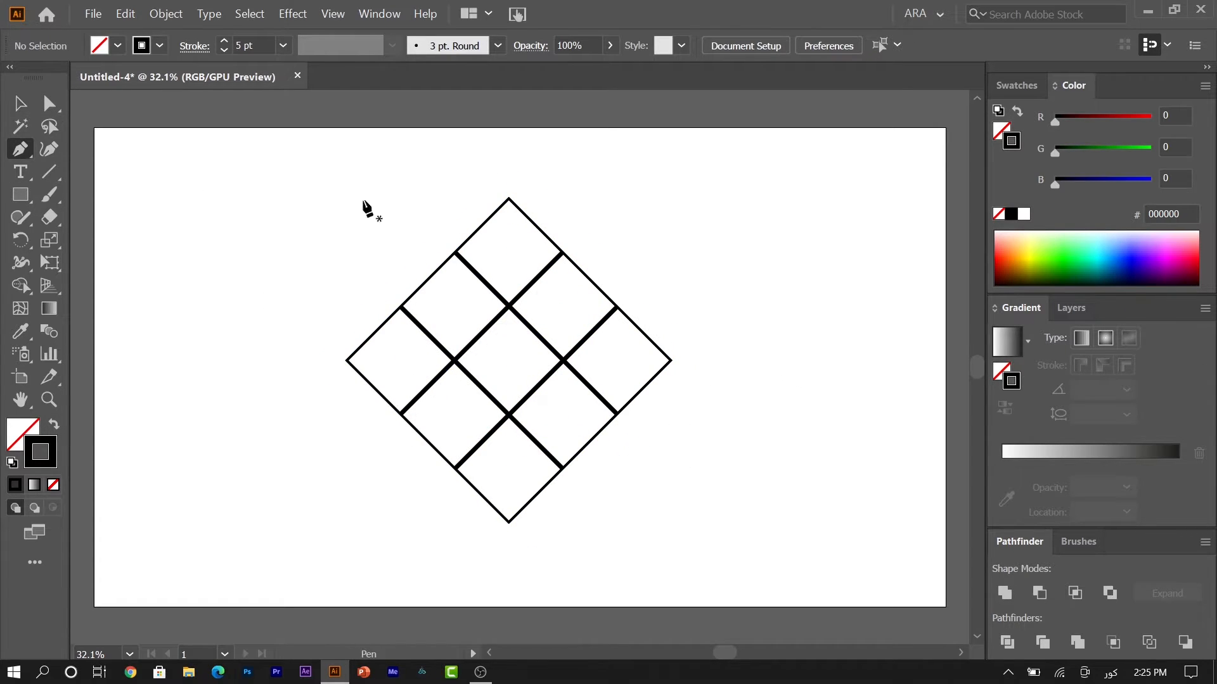
pyautogui.click(455, 254)
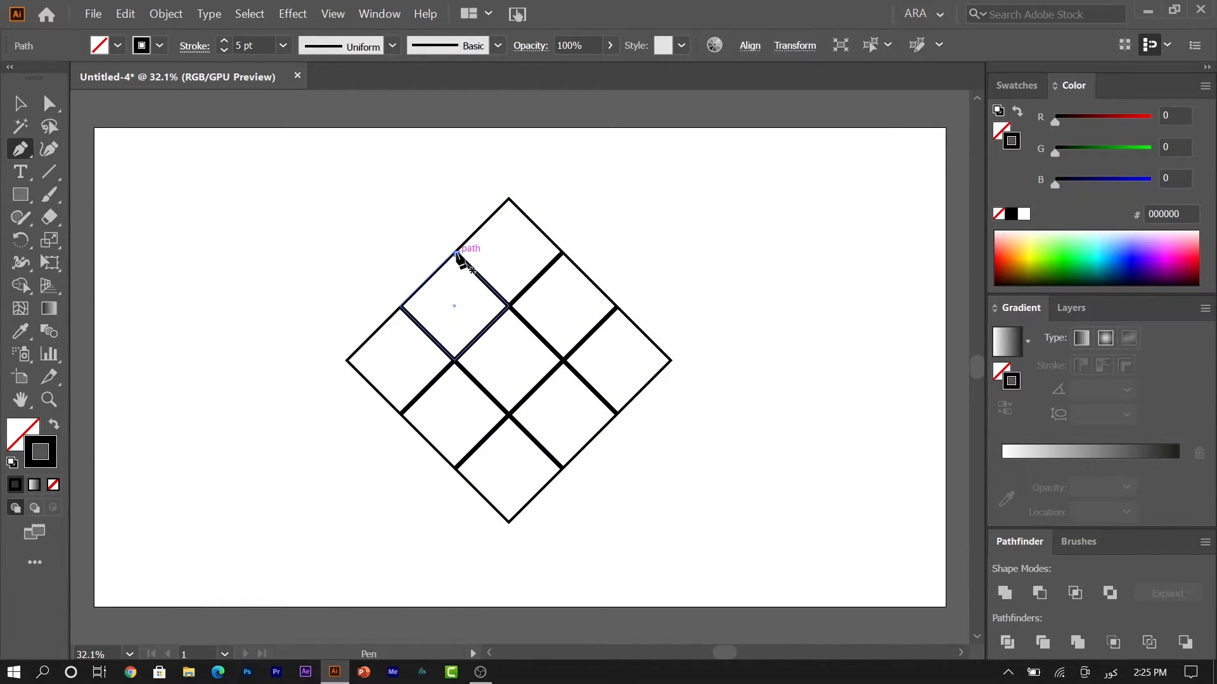
pyautogui.click(416, 213)
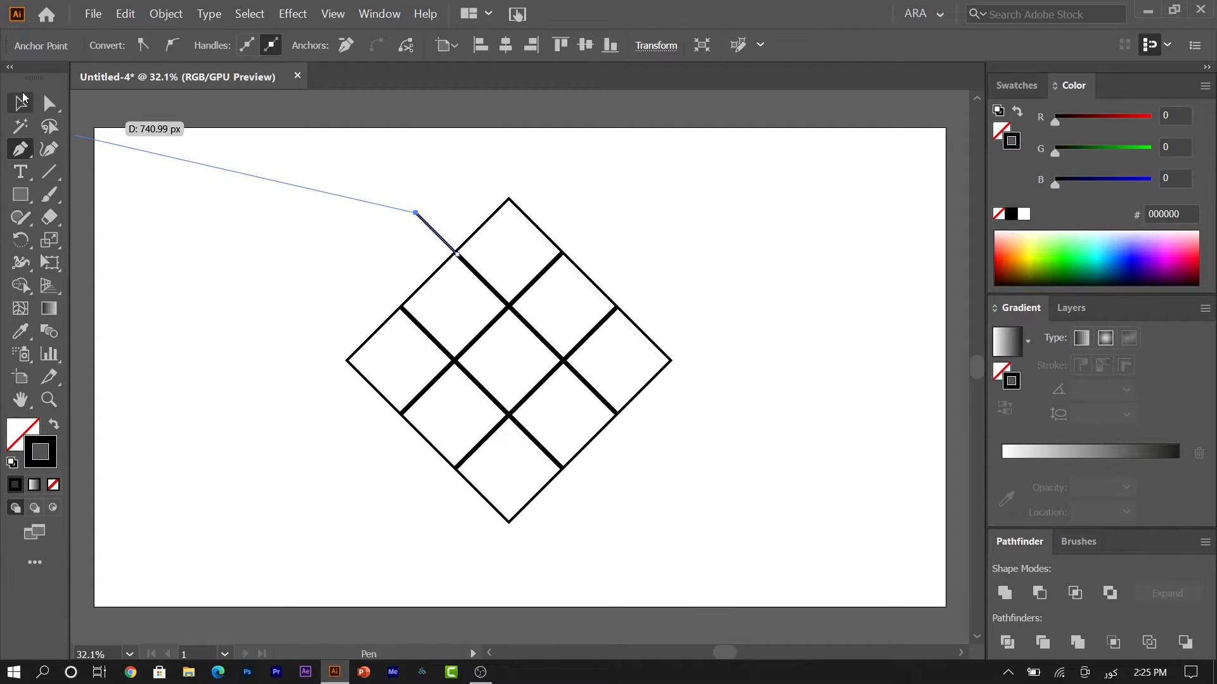
# Step: Duplicate the short line onto the second inner gridline of the grid's upper-left edge and nudge the copy into alignment
pyautogui.click(21, 101)
pyautogui.click(224, 291)
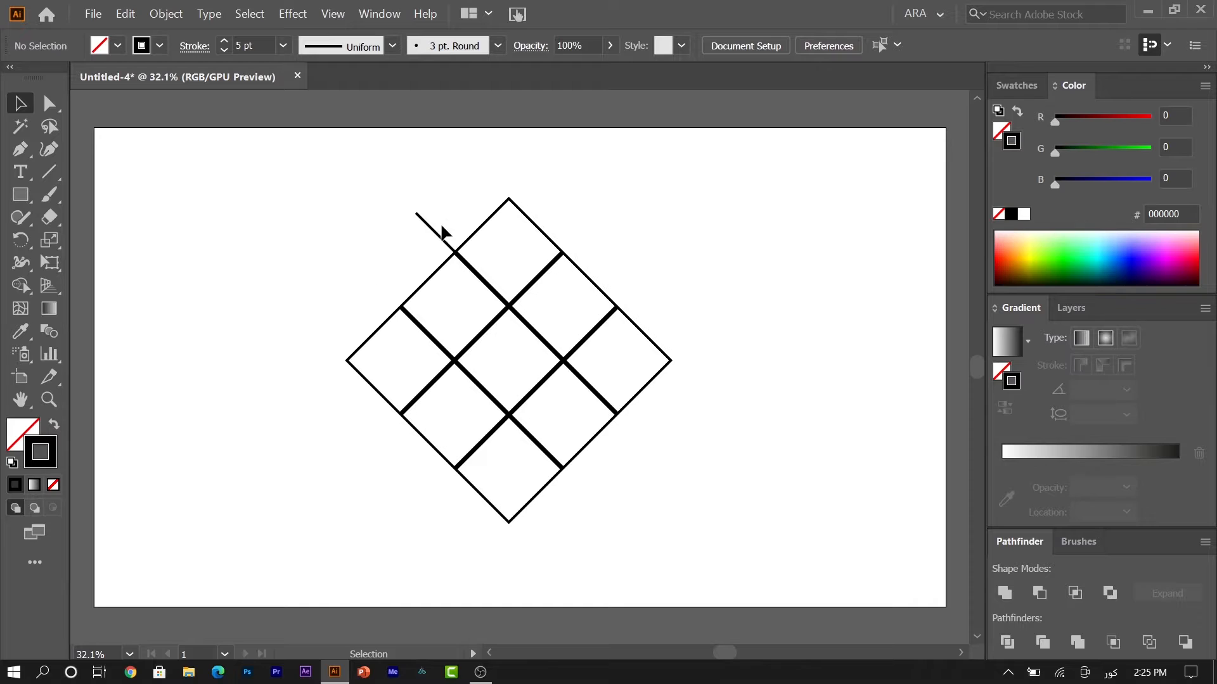
pyautogui.moveTo(437, 242); pyautogui.dragTo(388, 297)
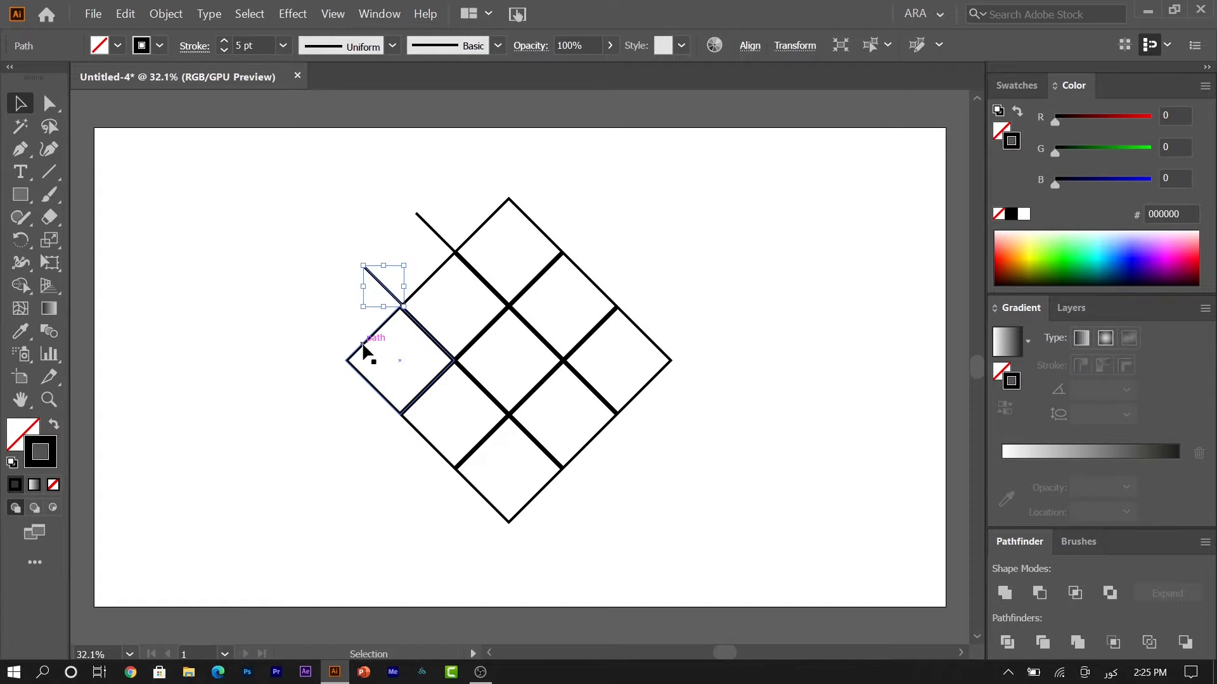
pyautogui.press('Down')
pyautogui.press('Left')
pyautogui.press('Down')
pyautogui.press('Left')
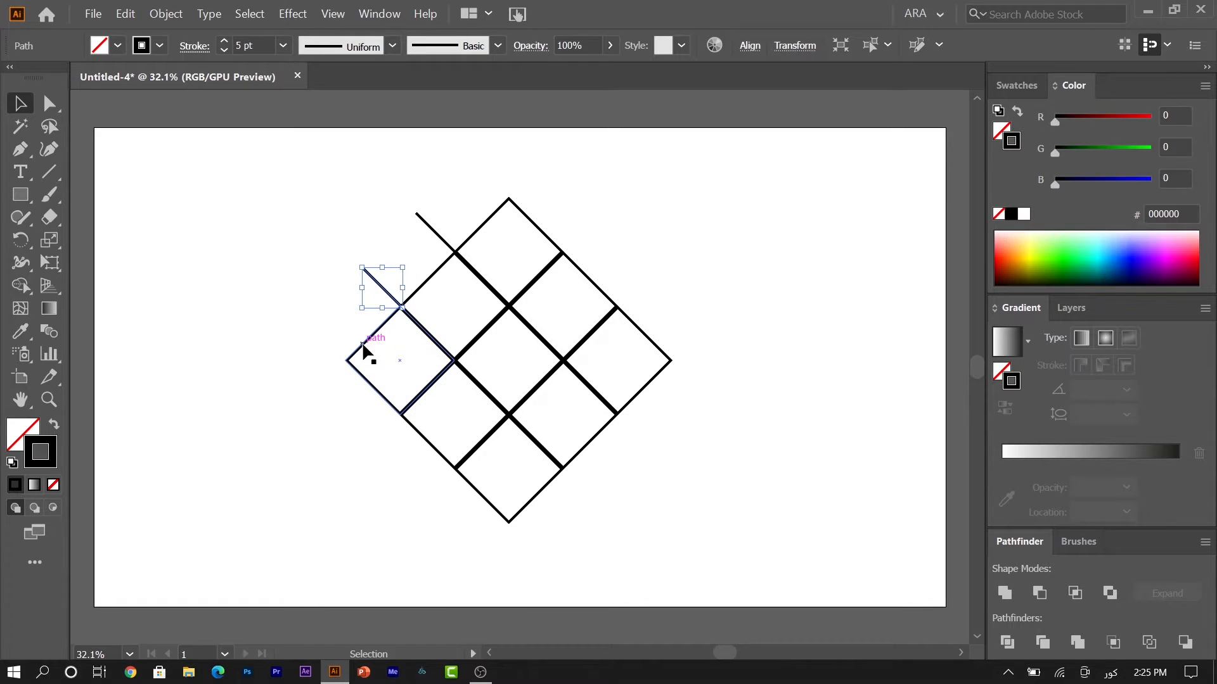
pyautogui.click(298, 299)
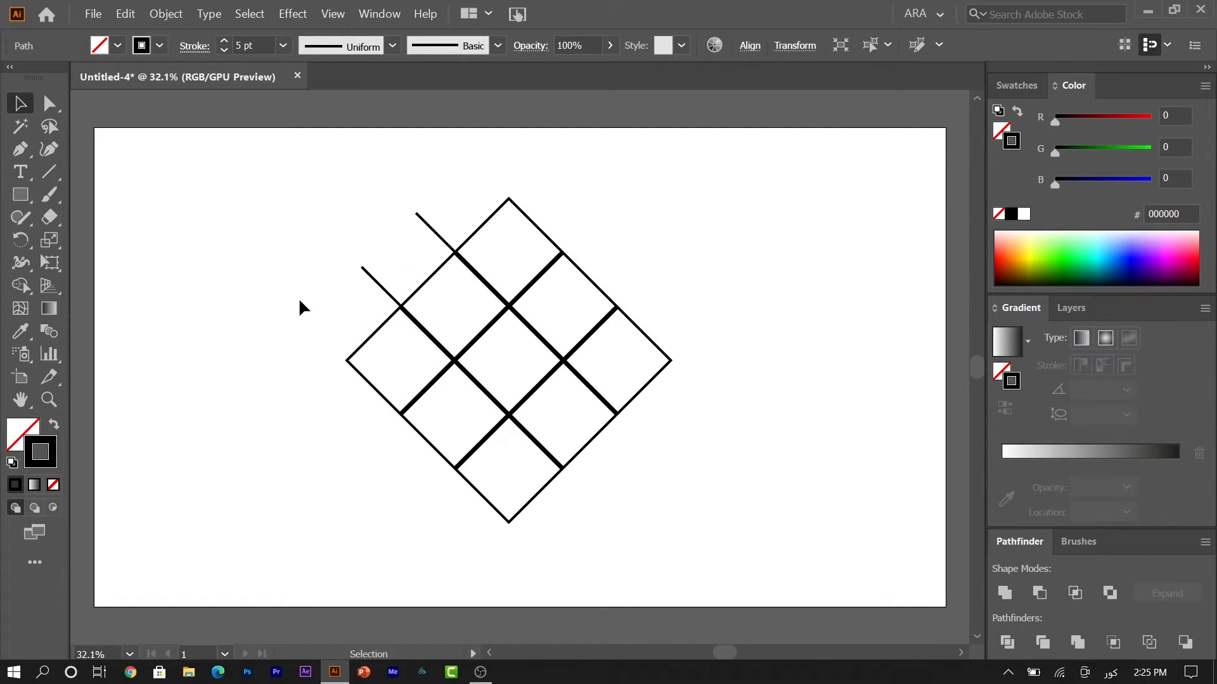
pyautogui.click(380, 291)
pyautogui.click(322, 283)
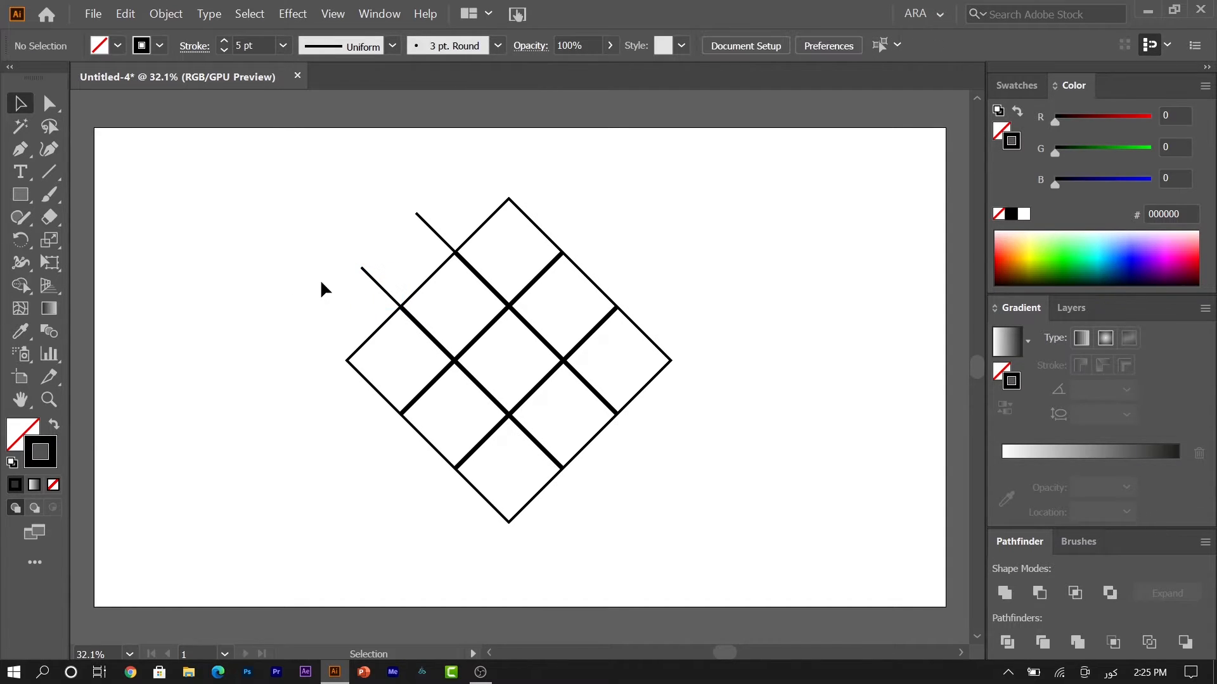
# Step: Lengthen the second line outward to about twice its length and place a copy of it at the grid's left corner
pyautogui.click(382, 295)
pyautogui.moveTo(365, 269); pyautogui.dragTo(322, 232)
pyautogui.click(296, 317)
pyautogui.moveTo(388, 291); pyautogui.dragTo(330, 343)
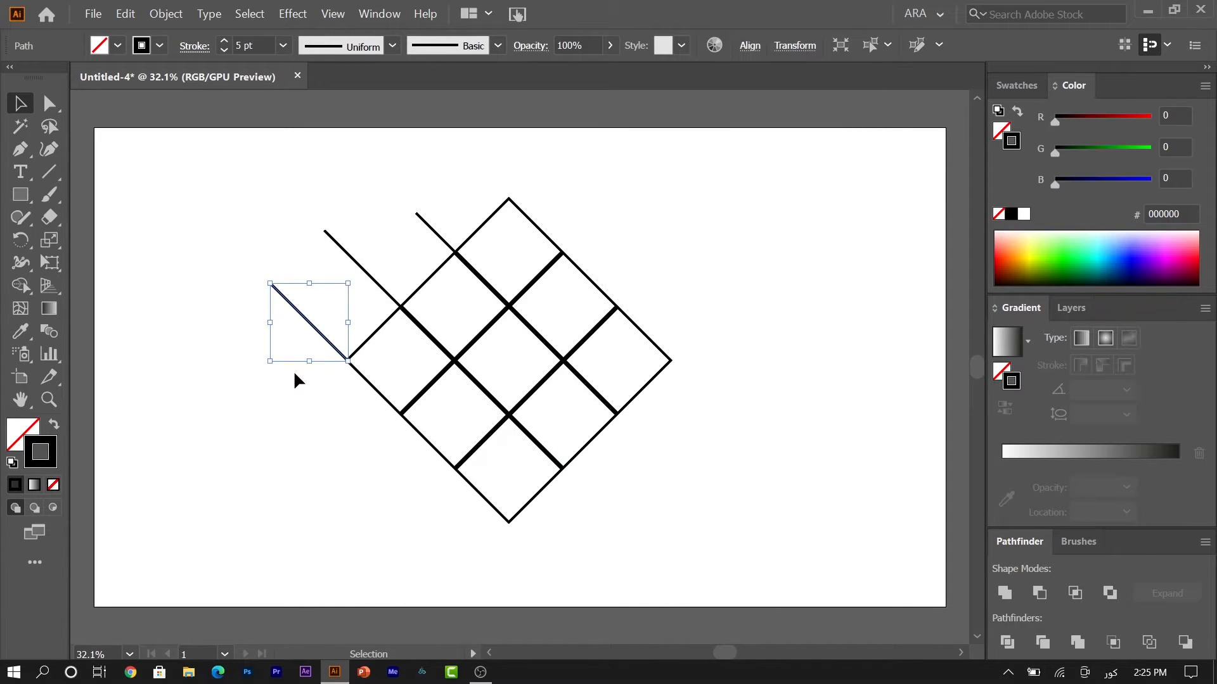
pyautogui.click(334, 391)
pyautogui.press('z')
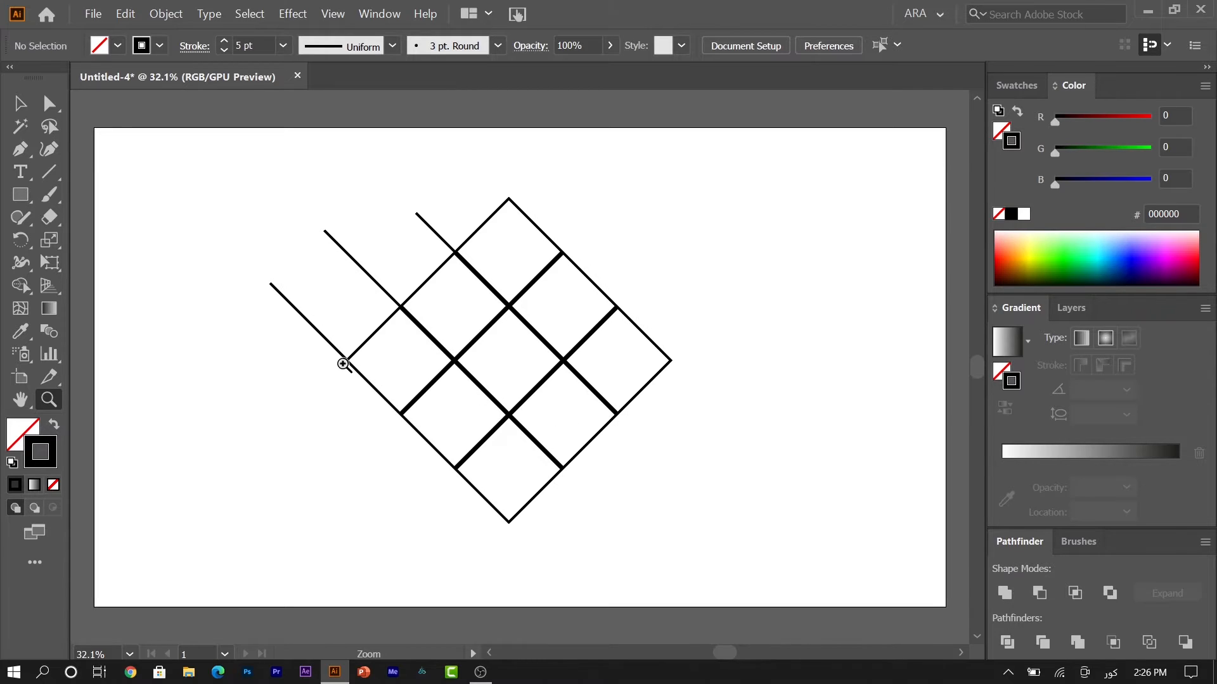
pyautogui.press('v')
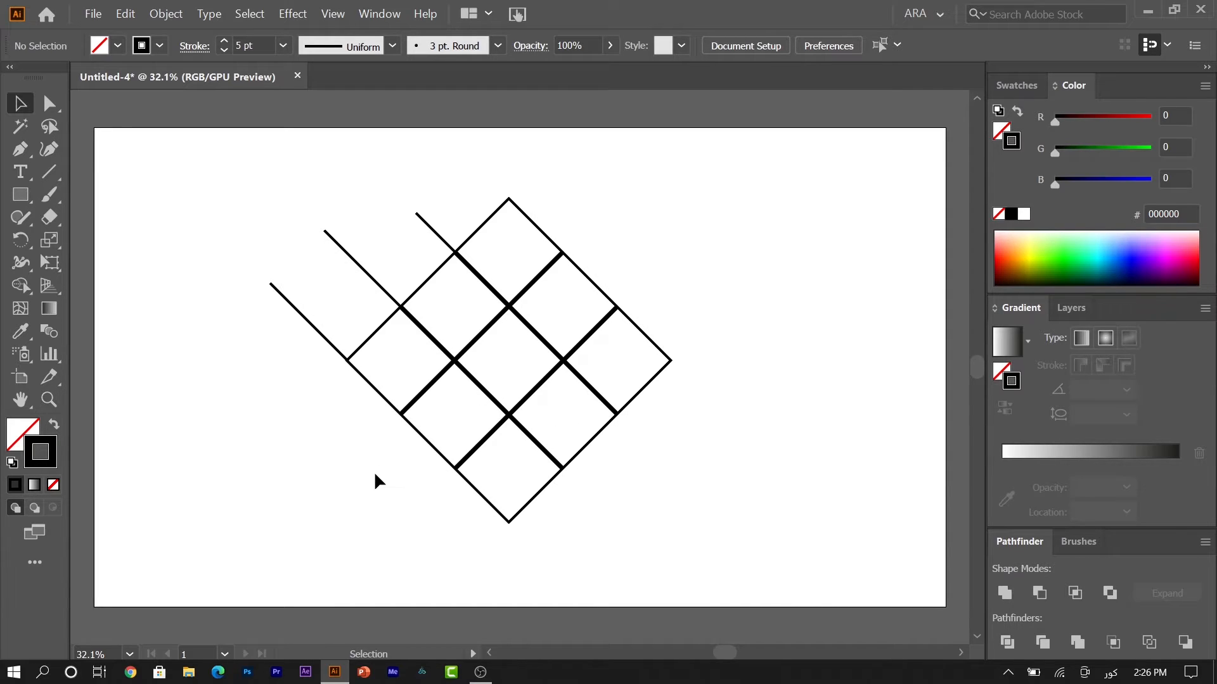
# Step: Lengthen the line at the grid's left corner outward until its end is level with the second line's end
pyautogui.click(340, 359)
pyautogui.click(341, 452)
pyautogui.click(307, 323)
pyautogui.moveTo(267, 283); pyautogui.dragTo(442, 239)
pyautogui.click(219, 311)
# Step: Create a reflected copy of the three outward lines across a vertical axis
pyautogui.rightClick(372, 265)
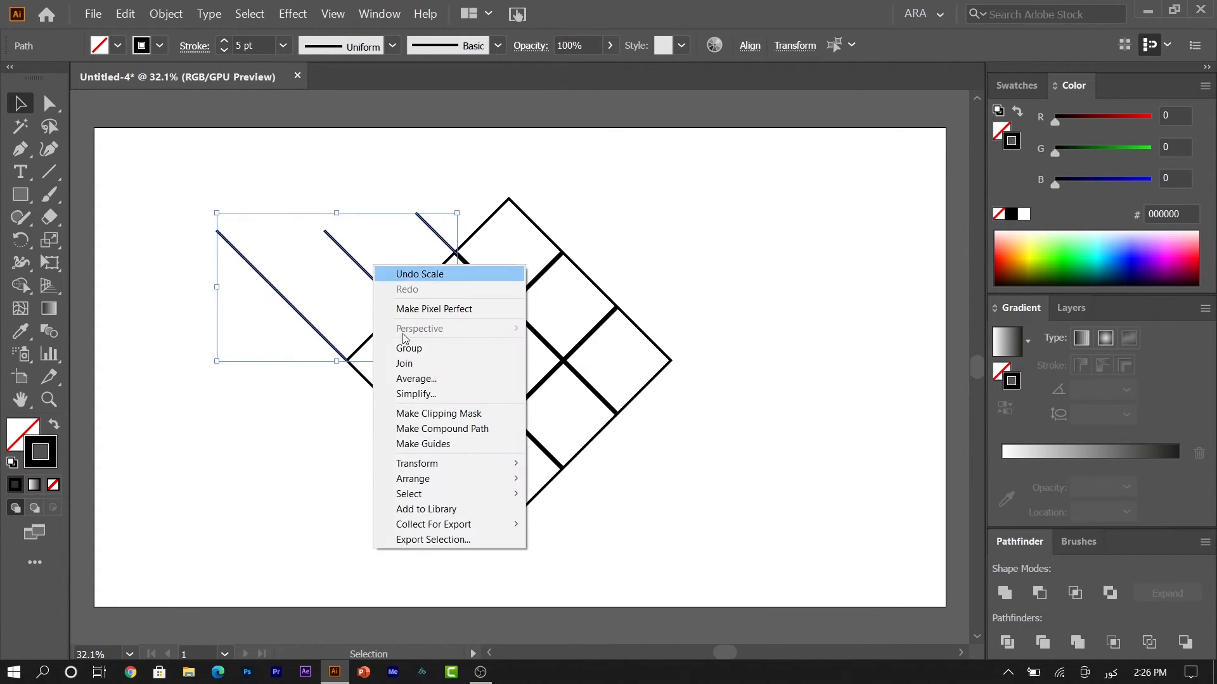
pyautogui.moveTo(484, 465)
pyautogui.click(593, 512)
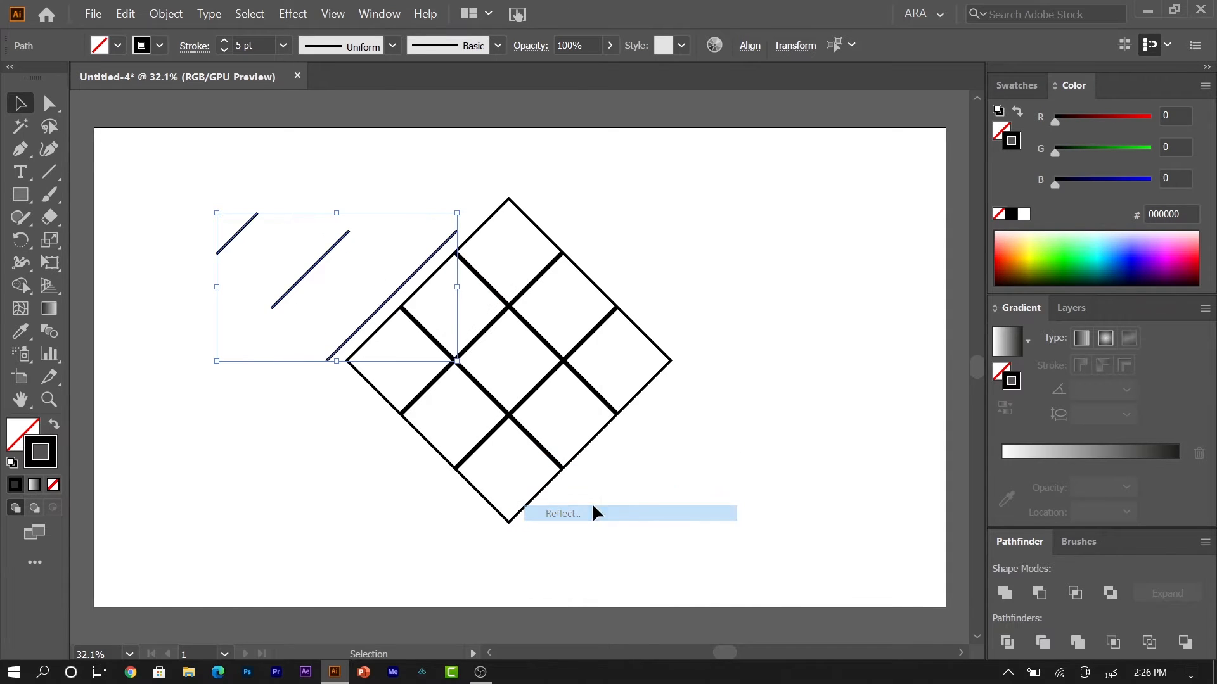
pyautogui.click(674, 576)
# Step: Shift the three reflected lines down and to the right, below the grid's lower-left edge
pyautogui.press('Down')
pyautogui.press('Down')
pyautogui.press('Down')
pyautogui.press('Down')
pyautogui.press('Down')
pyautogui.press('Down')
pyautogui.press('Down')
pyautogui.press('Down')
pyautogui.press('Down')
pyautogui.press('Down')
pyautogui.press('Down')
pyautogui.press('Down')
pyautogui.press('Down')
pyautogui.press('Down')
pyautogui.press('Down')
pyautogui.press('Down')
pyautogui.press('Down')
pyautogui.press('Down')
pyautogui.press('Down')
pyautogui.press('Down')
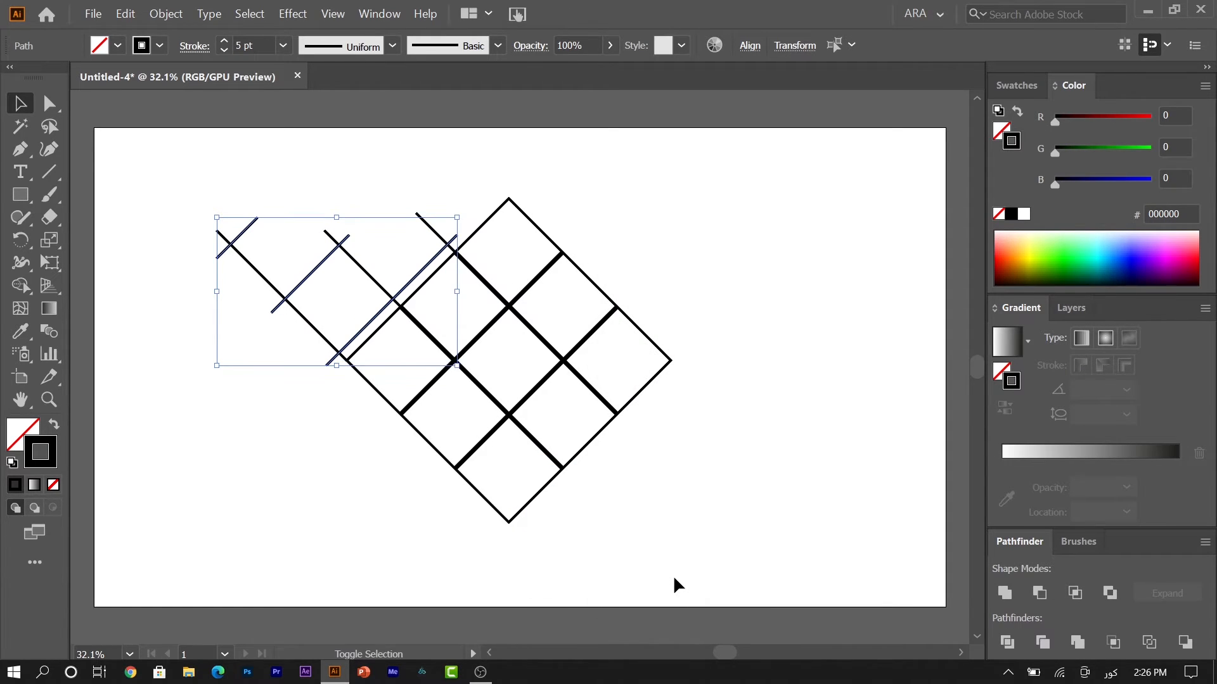
pyautogui.press('Down')
pyautogui.press('Down')
pyautogui.press('Down')
pyautogui.press('Down')
pyautogui.press('Down')
pyautogui.press('Down')
pyautogui.press('Down')
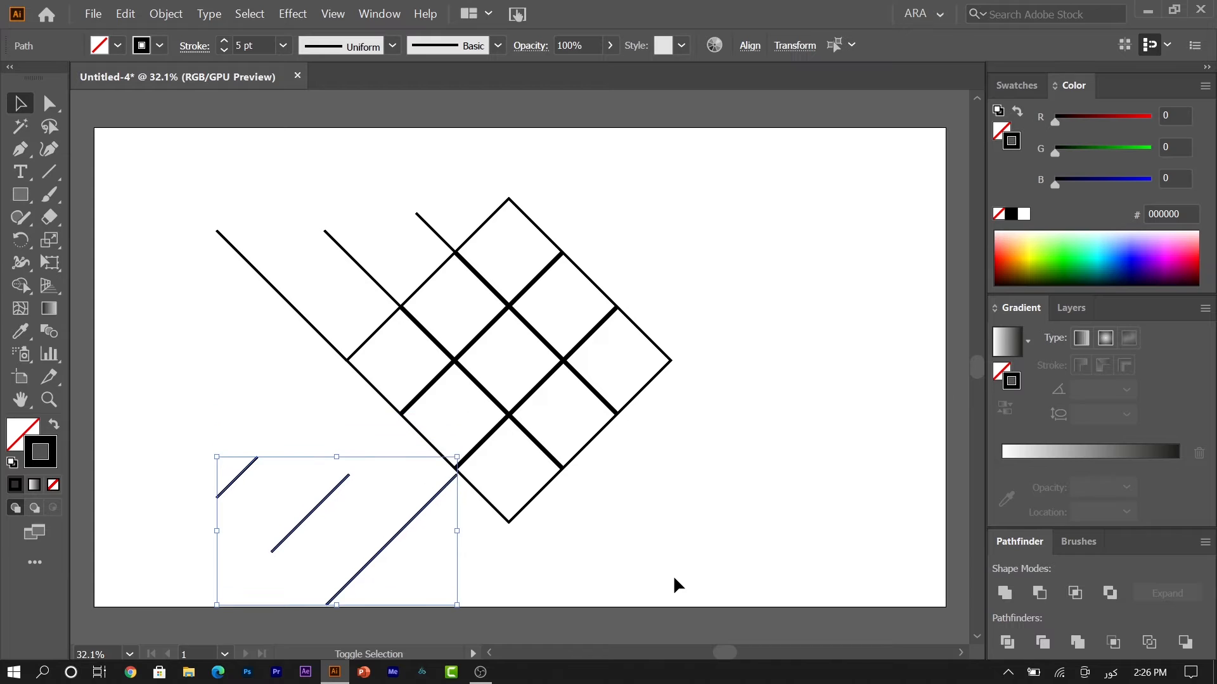
pyautogui.press('Right')
pyautogui.press('Right')
pyautogui.press('Right')
pyautogui.press('Right')
pyautogui.press('Right')
pyautogui.press('Right')
pyautogui.press('Right')
pyautogui.press('Right')
pyautogui.press('Right')
pyautogui.press('Right')
pyautogui.press('Right')
pyautogui.press('Right')
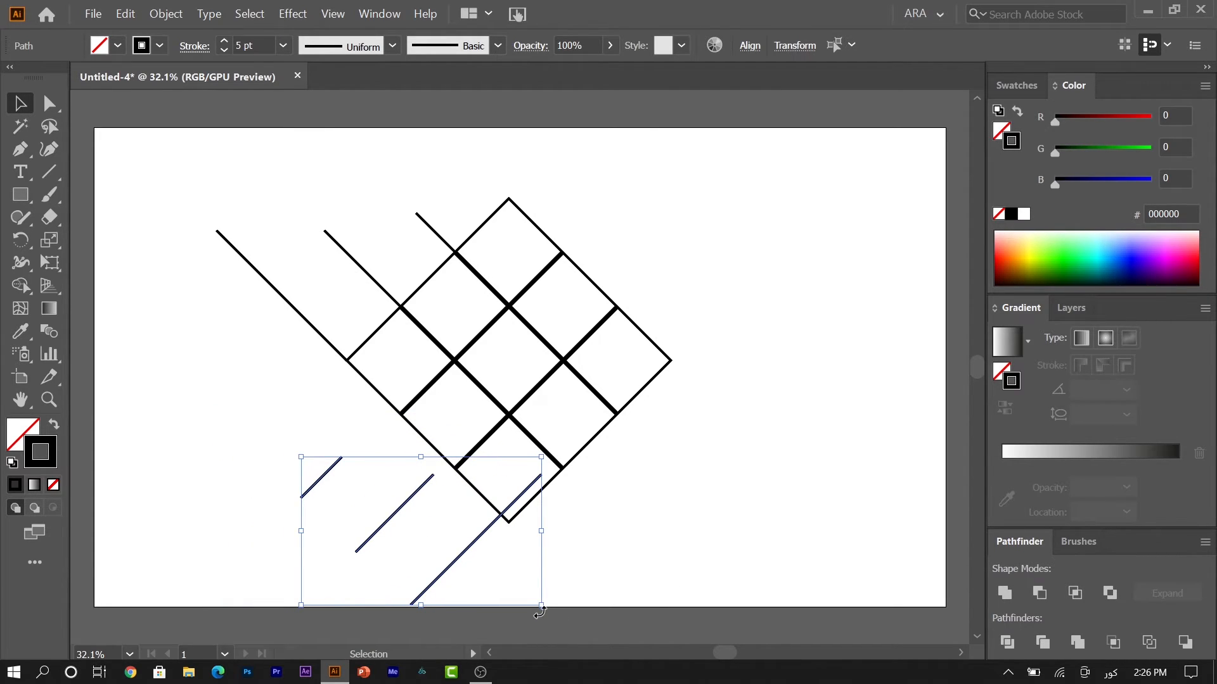
# Step: Rotate the three reflected lines 180° and position them so they extend the gridlines outward from the lower-left edge
pyautogui.moveTo(540, 612); pyautogui.dragTo(320, 424)
pyautogui.moveTo(462, 532); pyautogui.dragTo(379, 436)
pyautogui.click(319, 431)
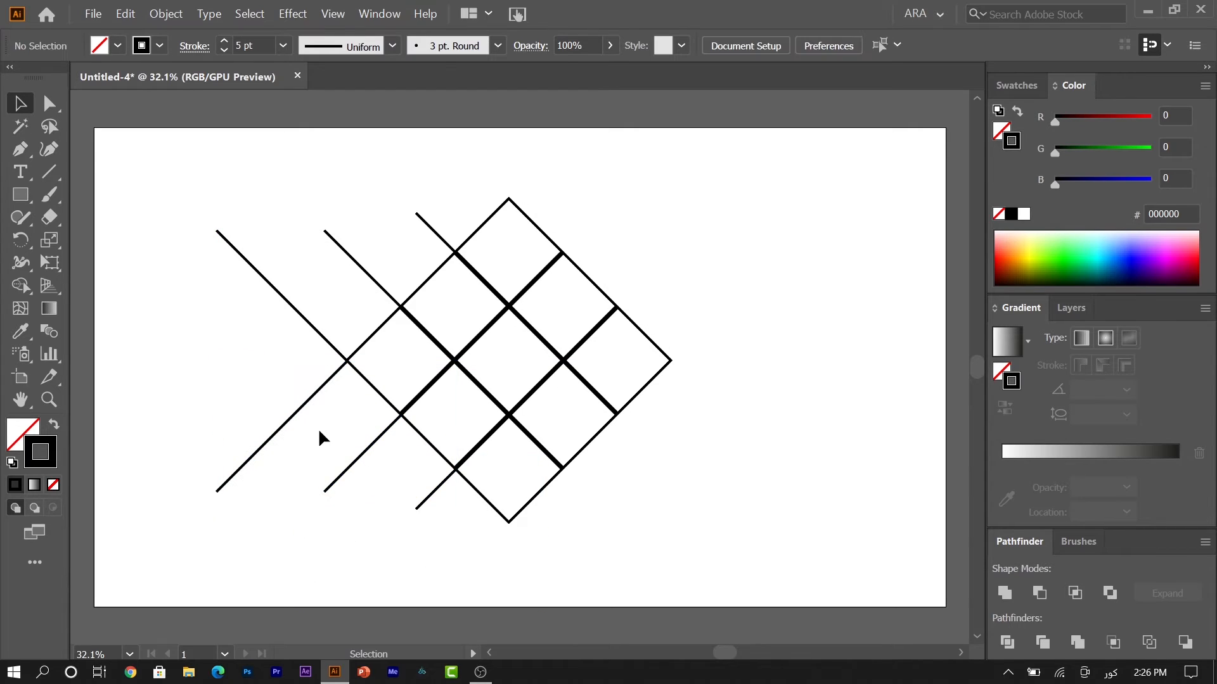
# Step: Set the stroke colour of the whole grid and all outward lines to dark red 840000
pyautogui.moveTo(219, 293)
pyautogui.mouseDown()
pyautogui.moveTo(674, 437)
pyautogui.moveTo(687, 457)
pyautogui.moveTo(677, 395)
pyautogui.mouseUp()
pyautogui.moveTo(765, 155); pyautogui.dragTo(280, 497)
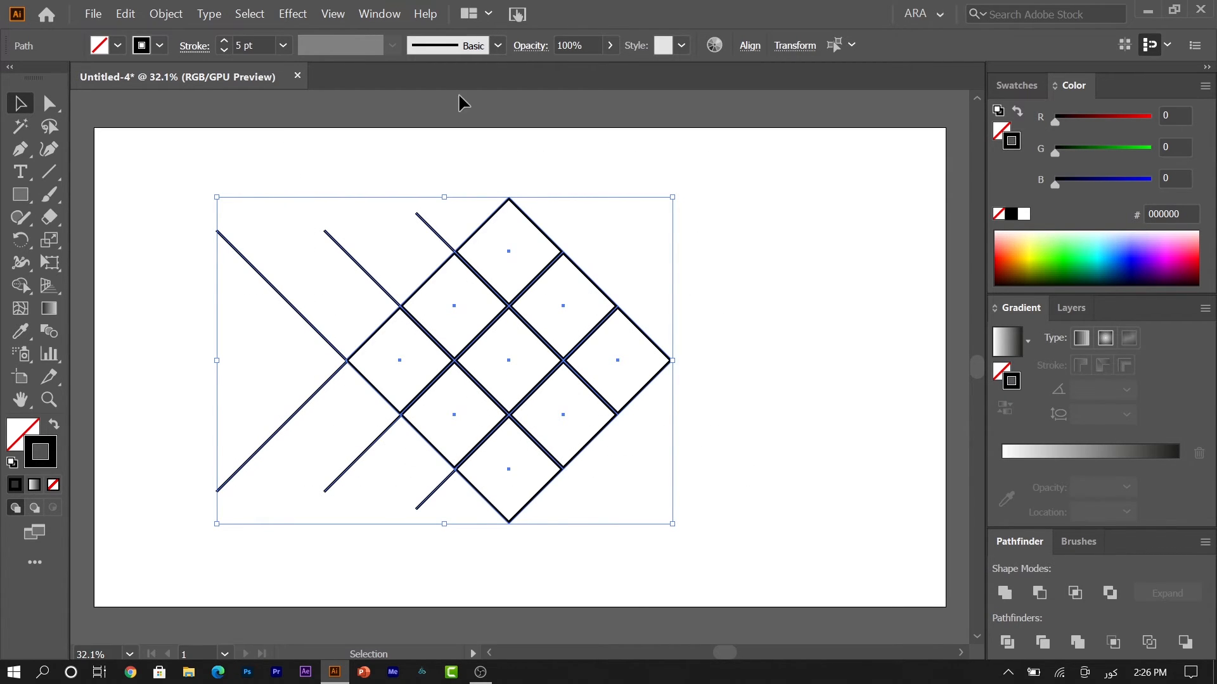
pyautogui.click(1104, 119)
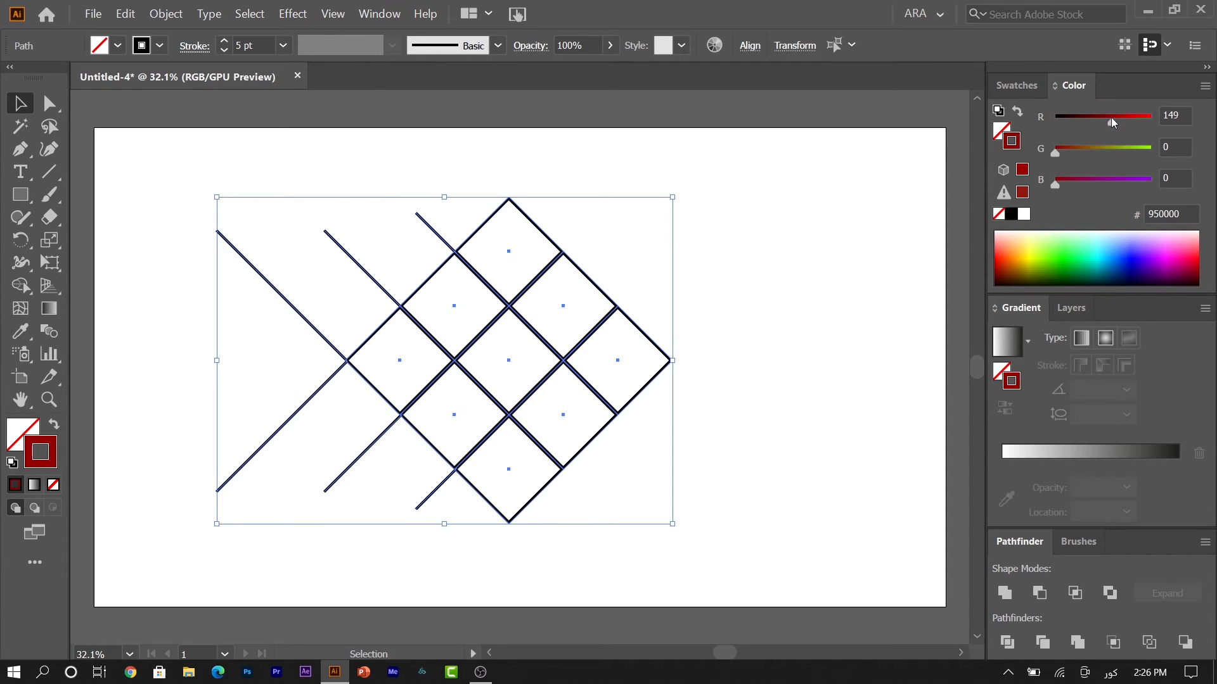
pyautogui.click(686, 419)
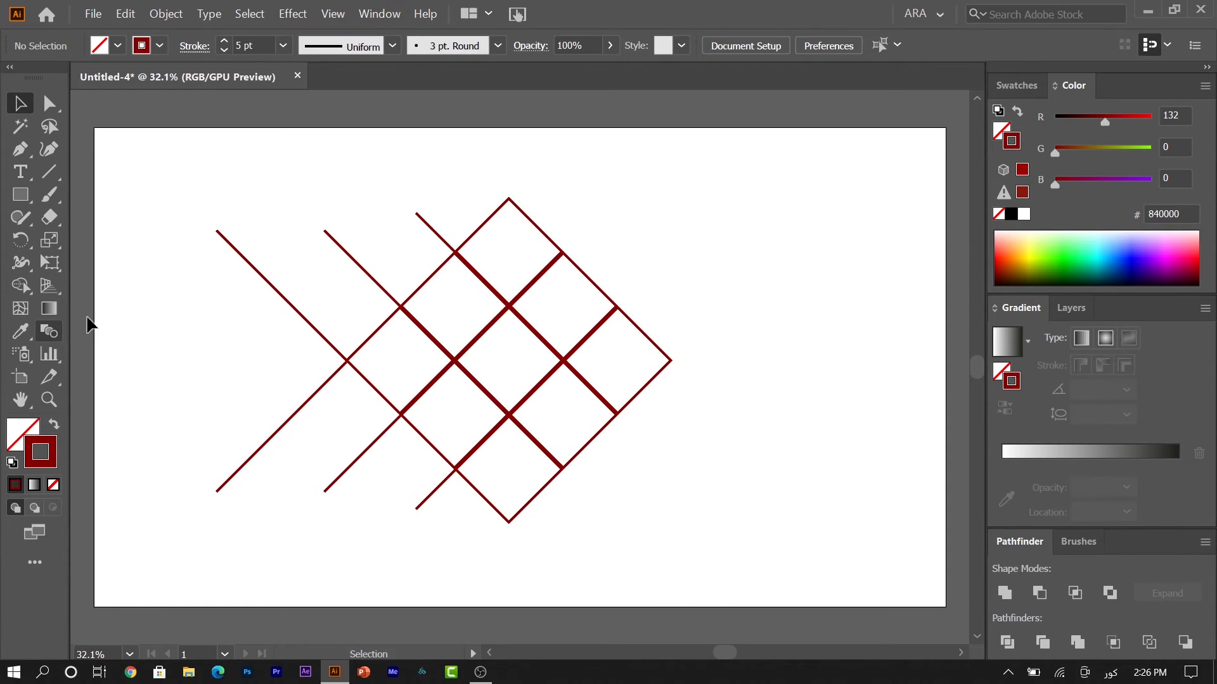
# Step: Draw a small circle inside the square at the grid's right corner
pyautogui.click(19, 196)
pyautogui.moveTo(19, 199); pyautogui.dragTo(64, 236)
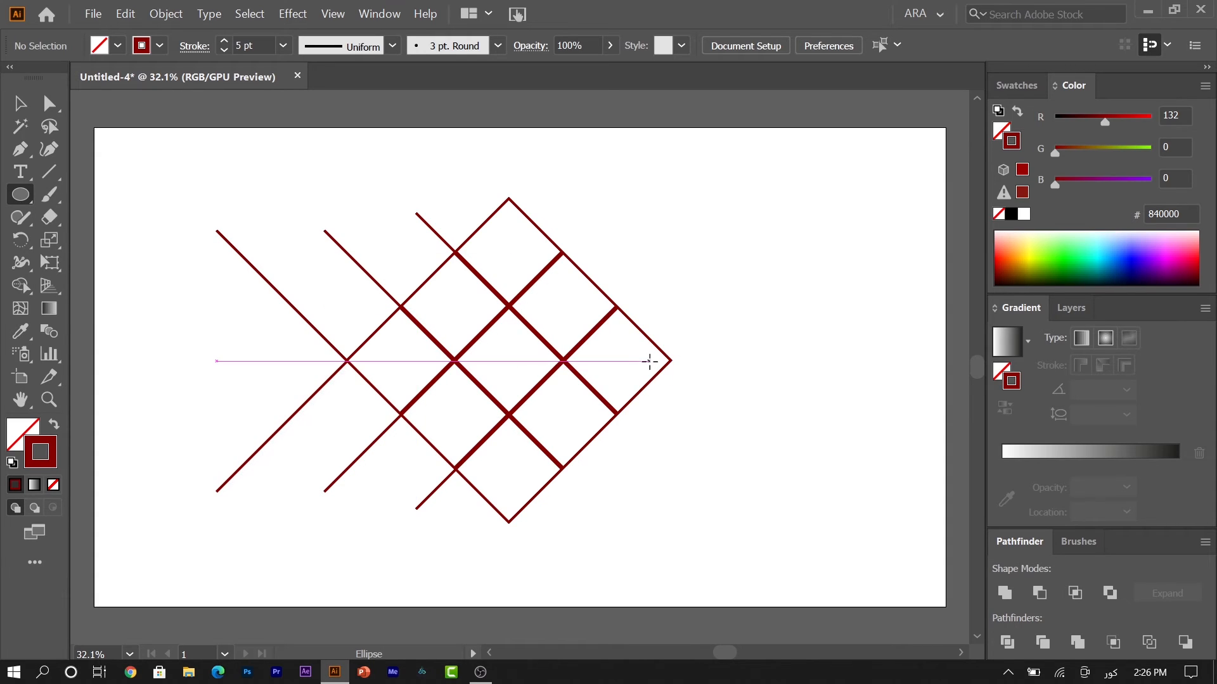
pyautogui.moveTo(650, 361); pyautogui.dragTo(658, 361)
pyautogui.click(20, 102)
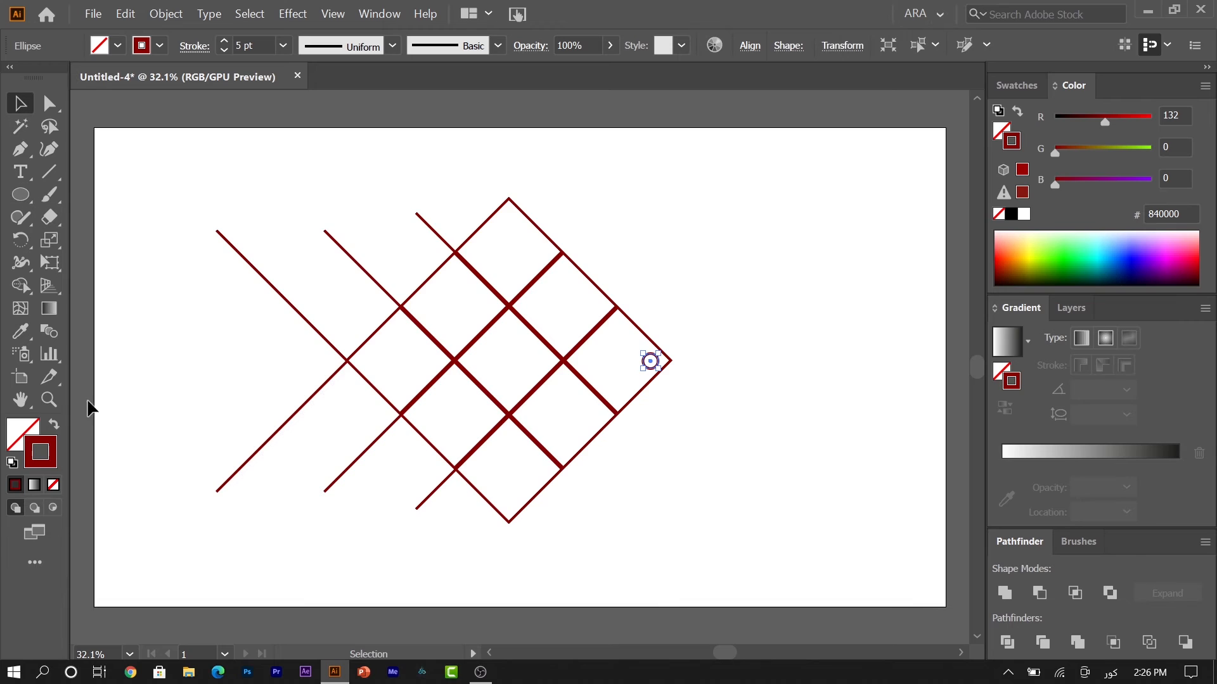
# Step: Swap the small circle's stroke and fill to make it solid dark red, and shift it slightly left
pyautogui.click(54, 424)
pyautogui.click(159, 433)
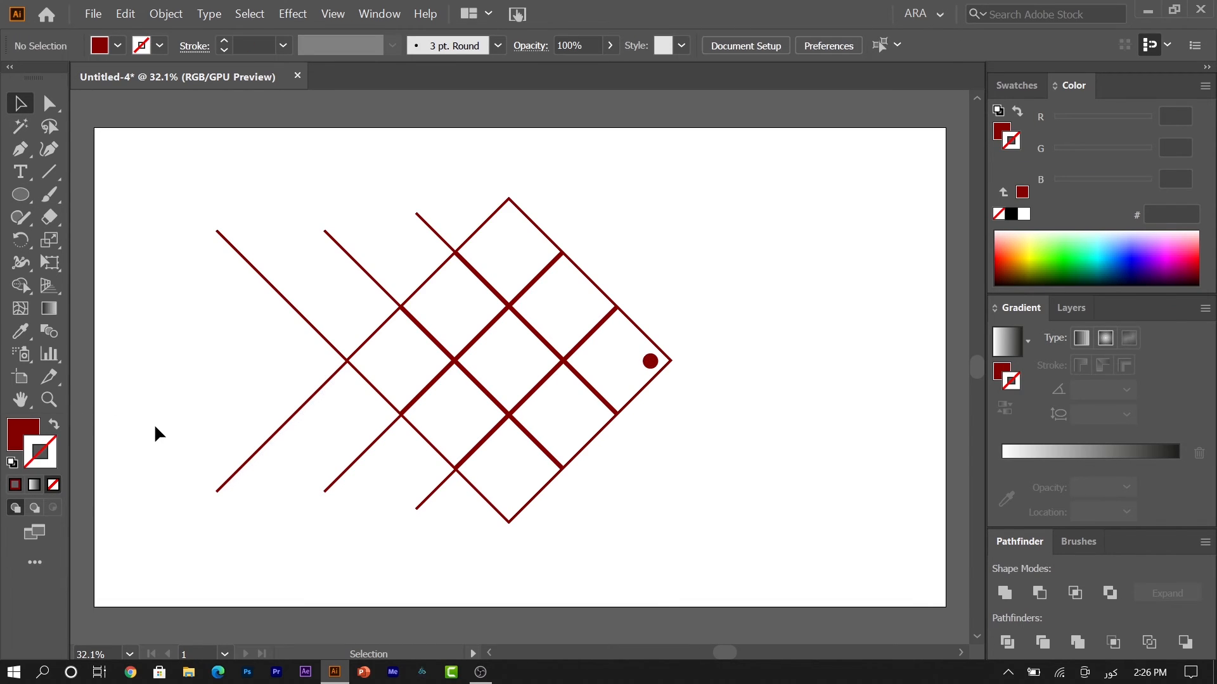
pyautogui.moveTo(661, 358); pyautogui.dragTo(651, 357)
pyautogui.click(773, 496)
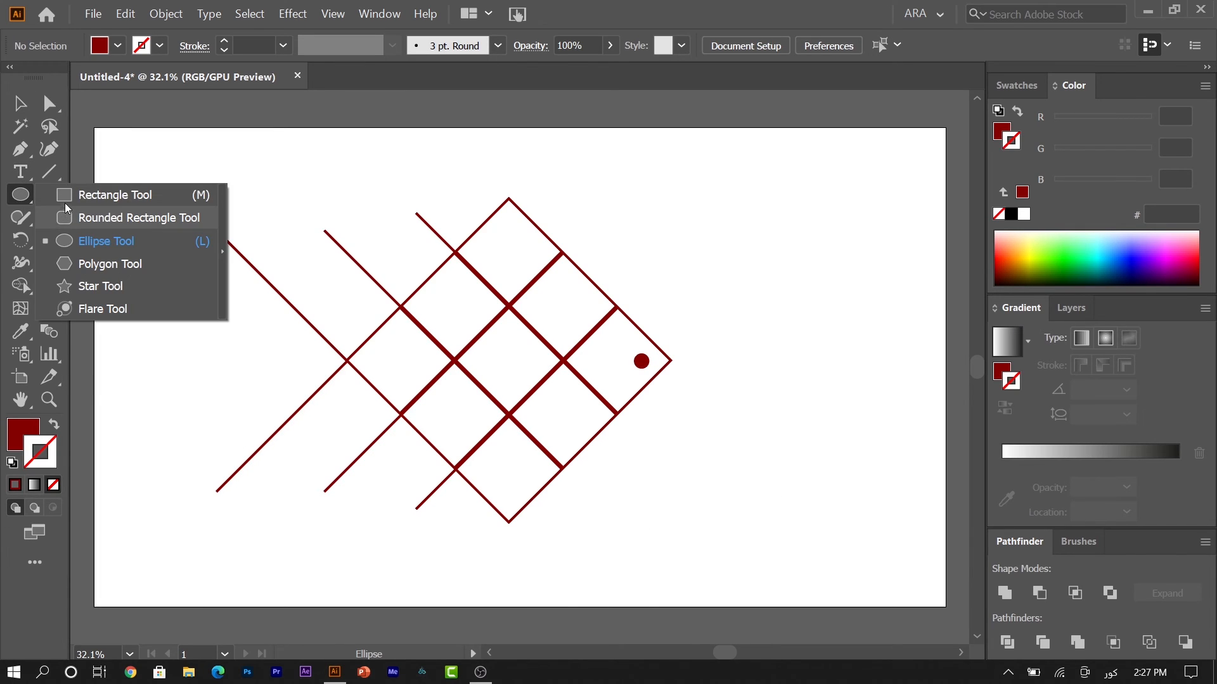
# Step: Add a black rectangle covering the whole artboard behind the artwork
pyautogui.click(117, 196)
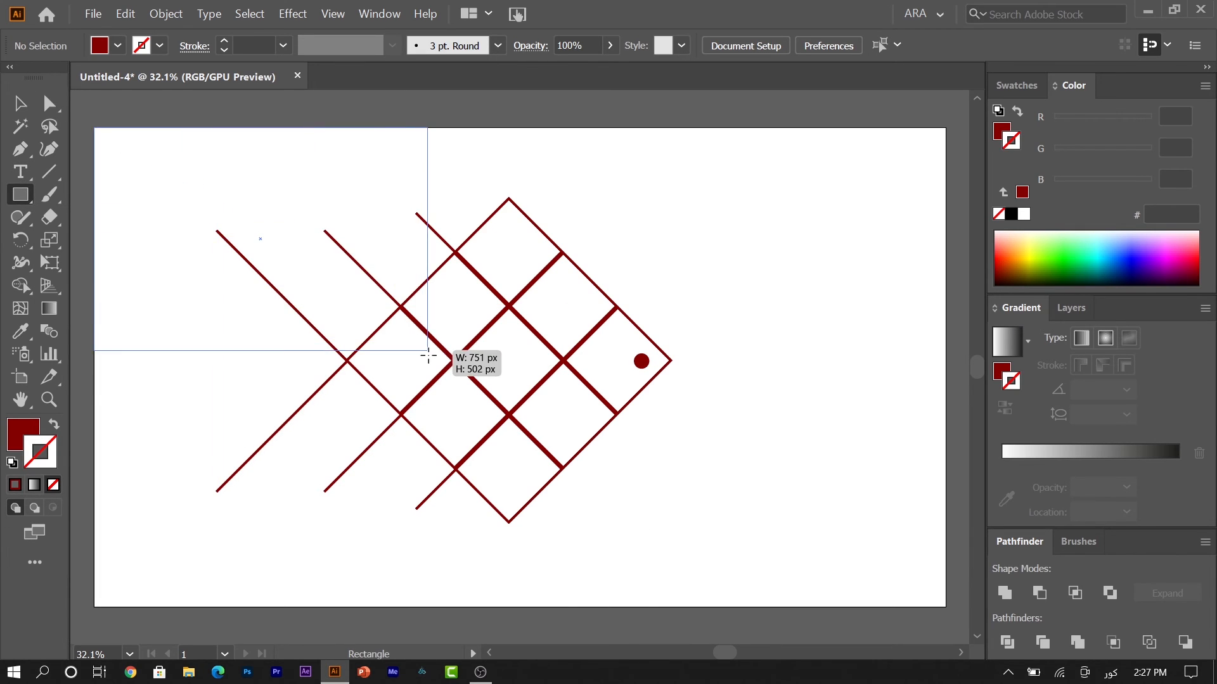
pyautogui.moveTo(428, 355); pyautogui.dragTo(944, 606)
pyautogui.rightClick(944, 606)
pyautogui.moveTo(968, 538)
pyautogui.click(917, 580)
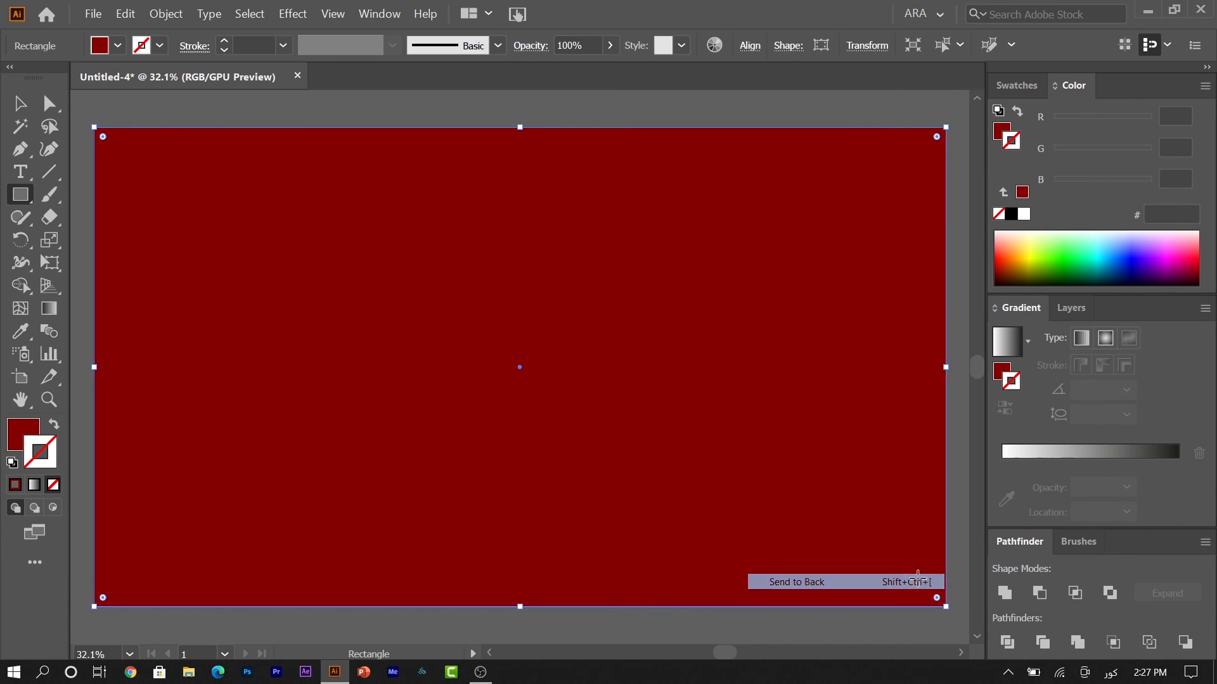
pyautogui.click(1010, 126)
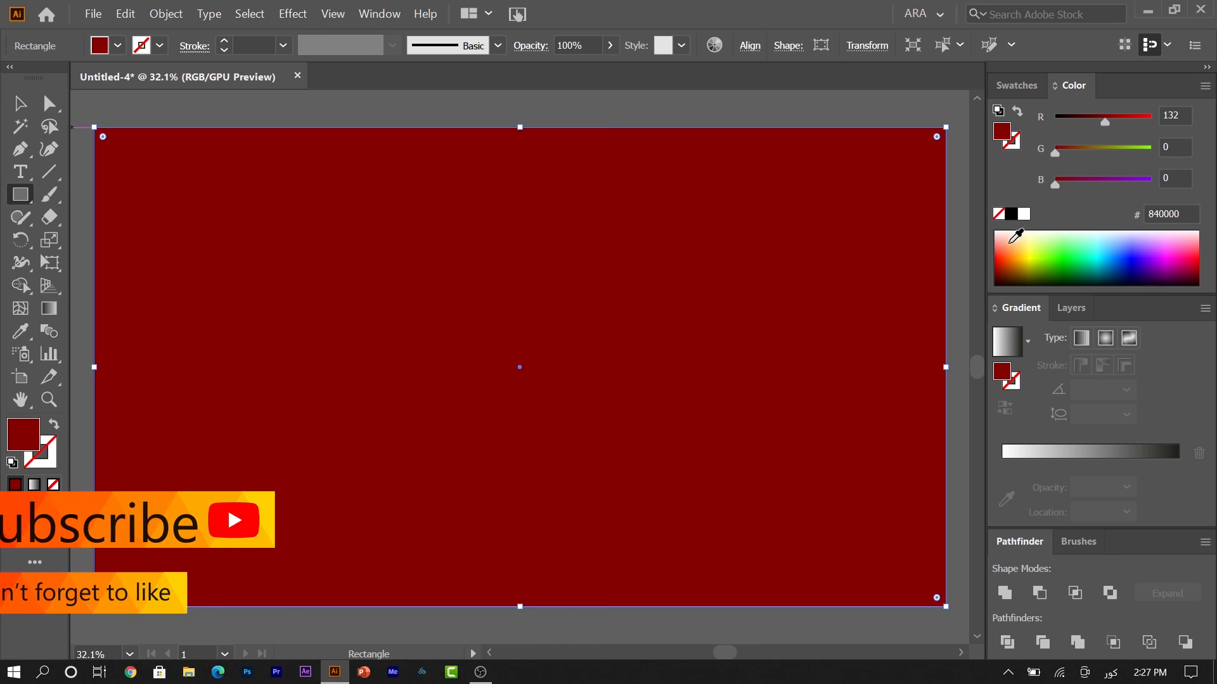
pyautogui.click(1010, 215)
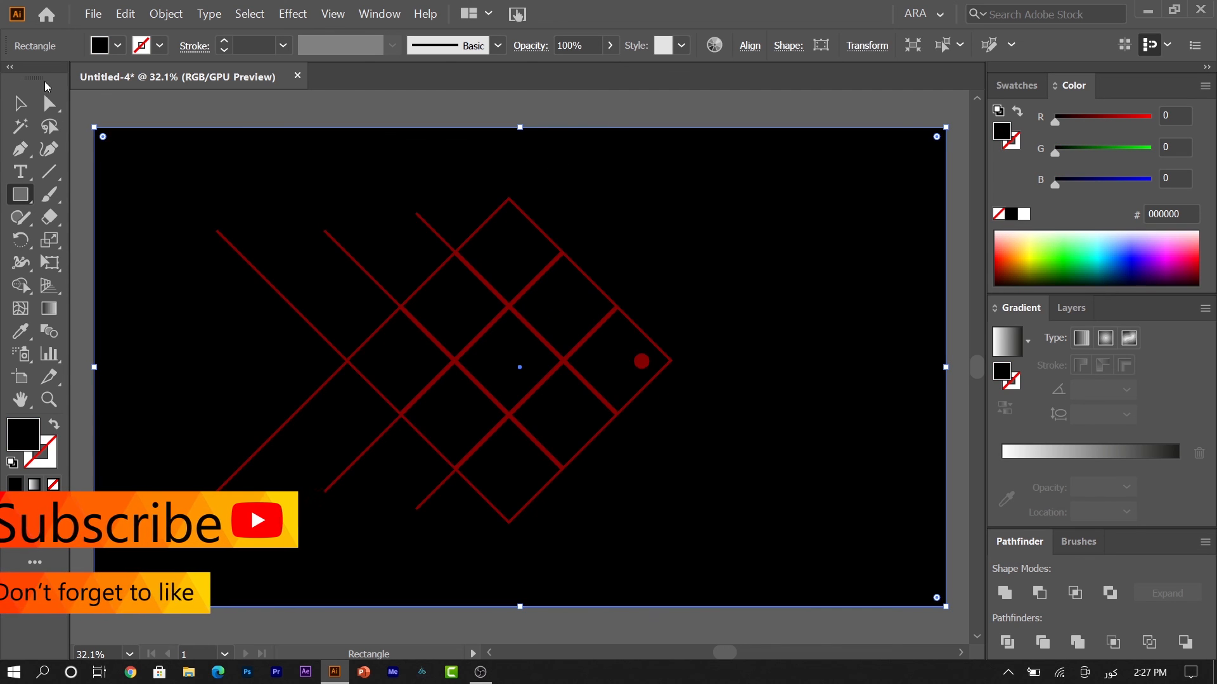